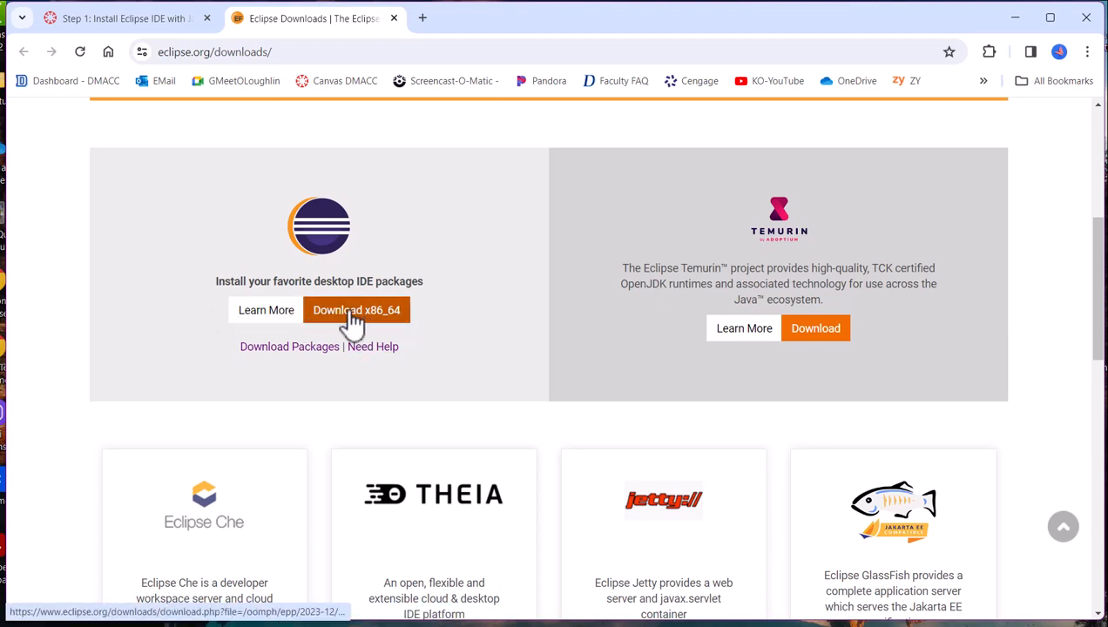
# Try to download the x86_64 Eclipse installer, eclipse-inst-jre-win64.exe, from the Eclipse downloads page.
pyautogui.click(346, 321)
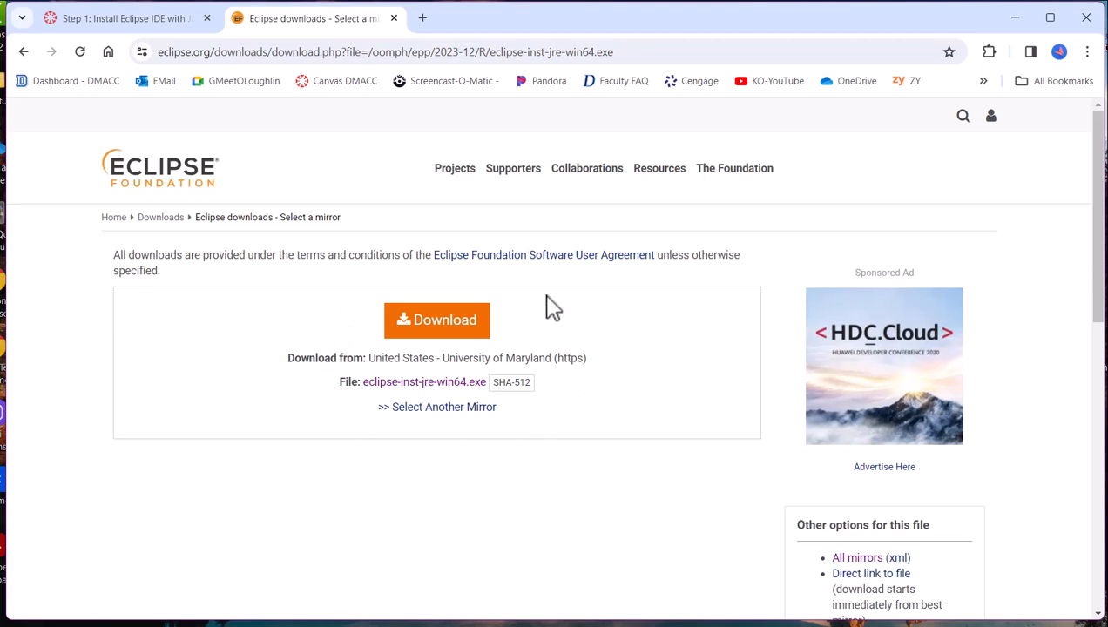
pyautogui.click(415, 325)
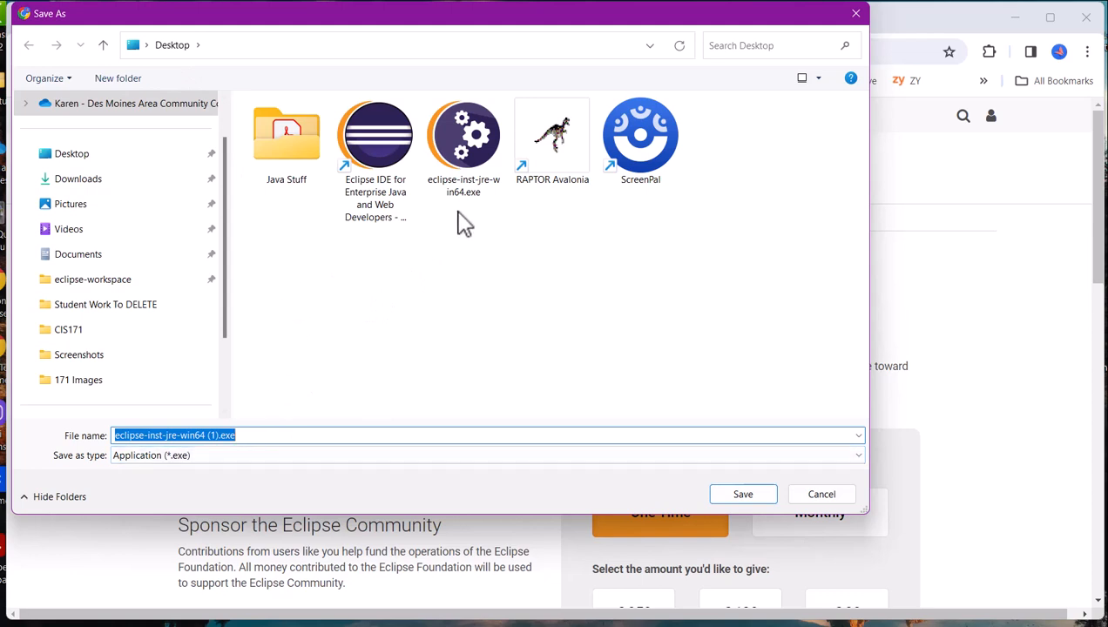
pyautogui.click(816, 499)
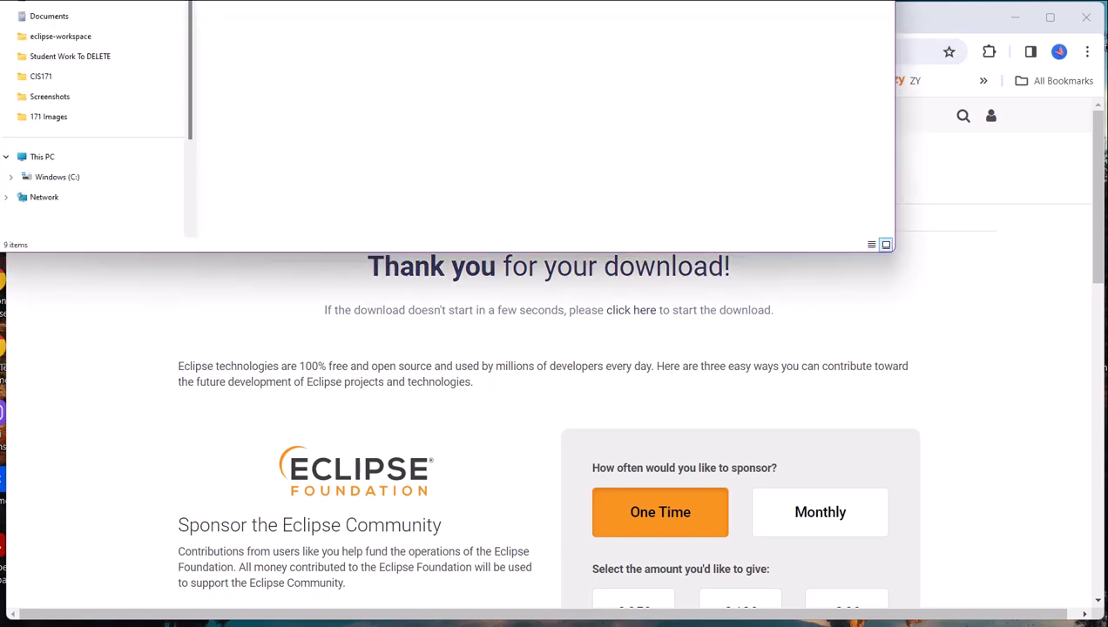
# Run eclipse-inst-jre-win64.exe from the Desktop folder and choose Eclipse IDE for Enterprise Java and Web Developers as the package.
pyautogui.moveTo(457, 1); pyautogui.dragTo(465, 84)
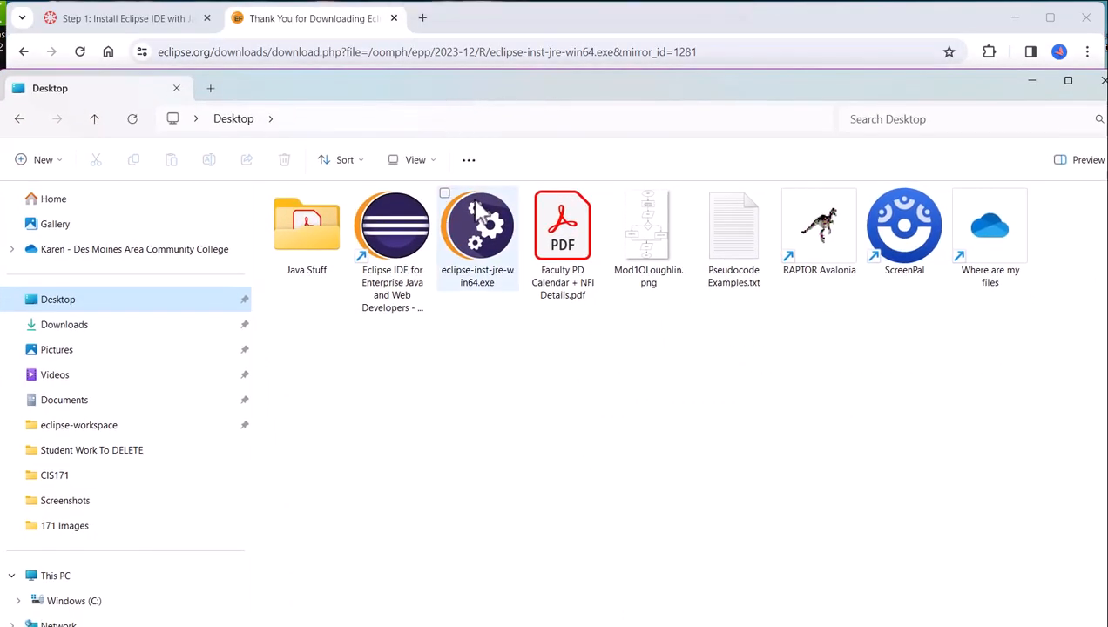
pyautogui.click(481, 233)
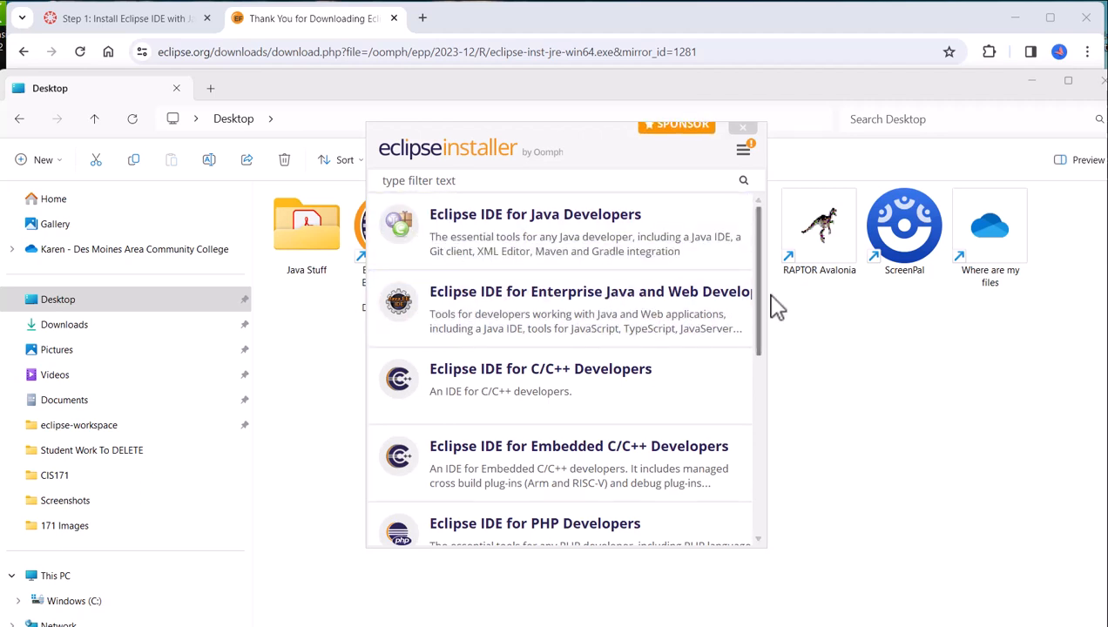
pyautogui.moveTo(770, 293); pyautogui.dragTo(1003, 286)
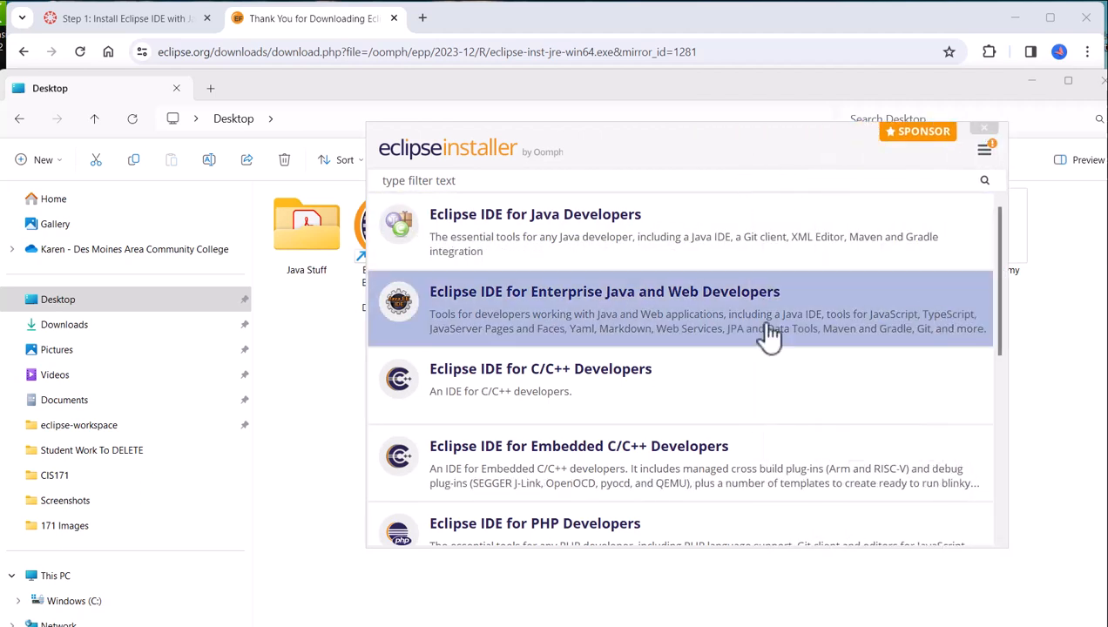
pyautogui.click(581, 310)
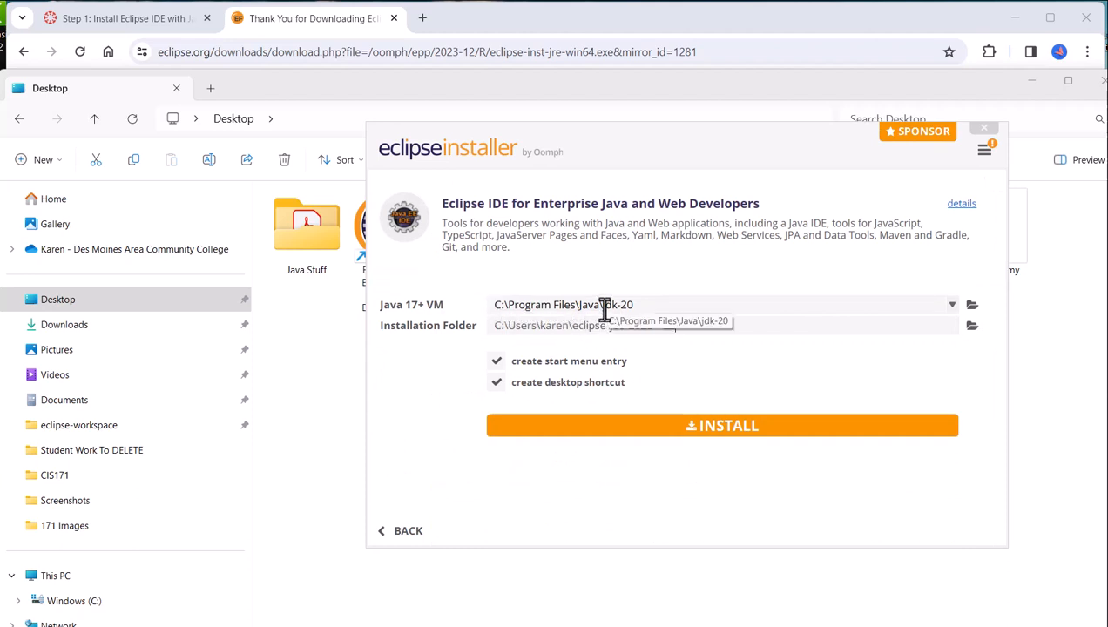
# Try out the Java 17+ VM choices offered for the installation, including jdk-20 and JRE 21.0.1.
pyautogui.click(953, 307)
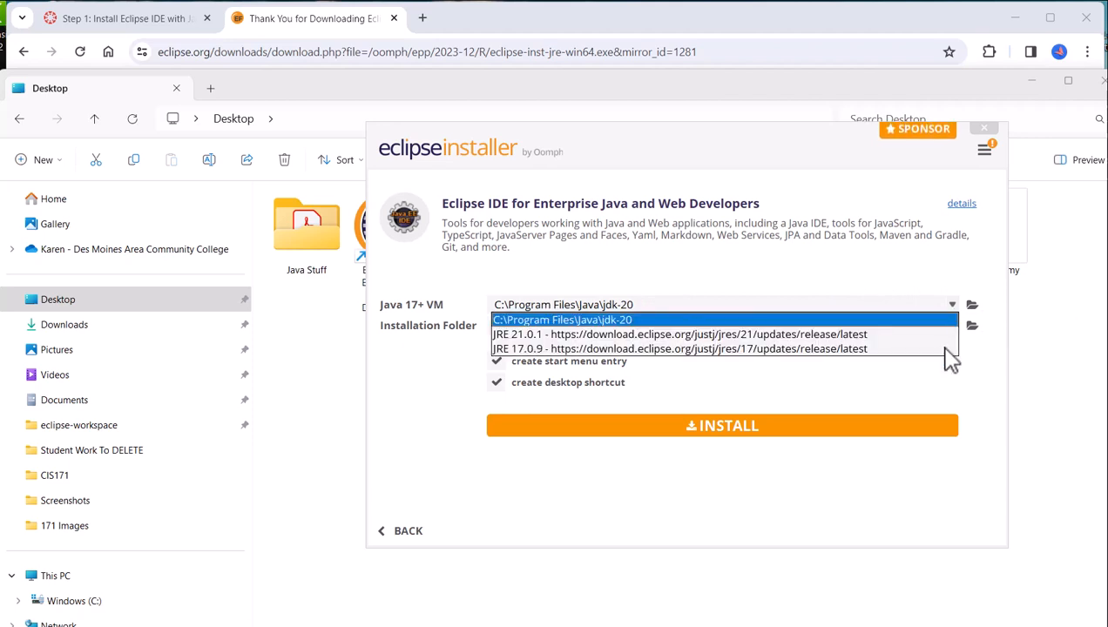
pyautogui.click(539, 349)
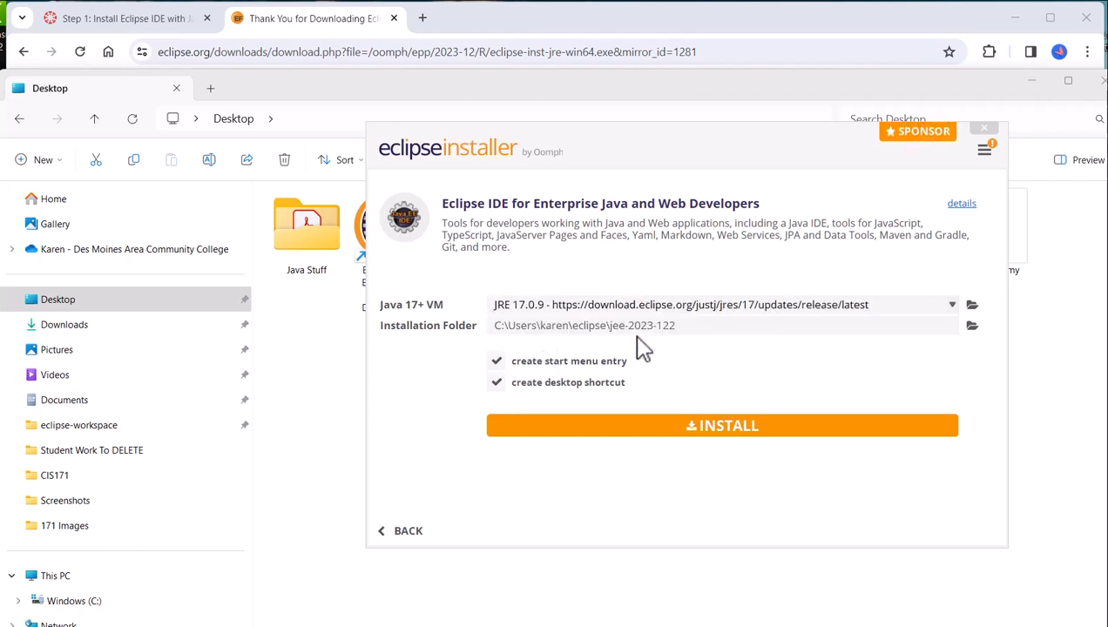
pyautogui.click(951, 305)
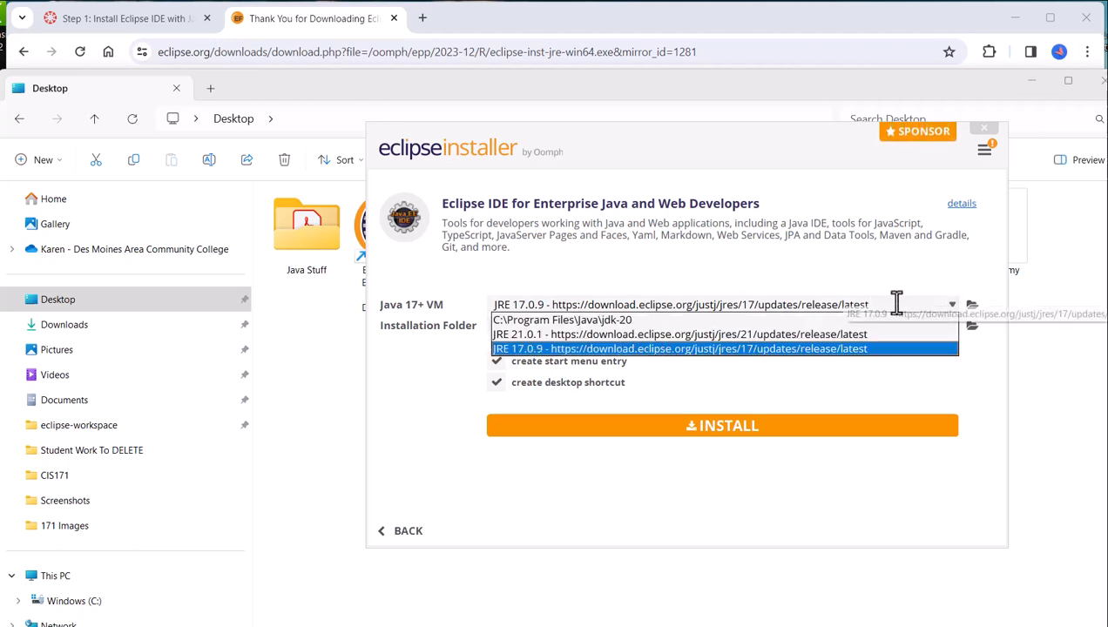
pyautogui.click(970, 287)
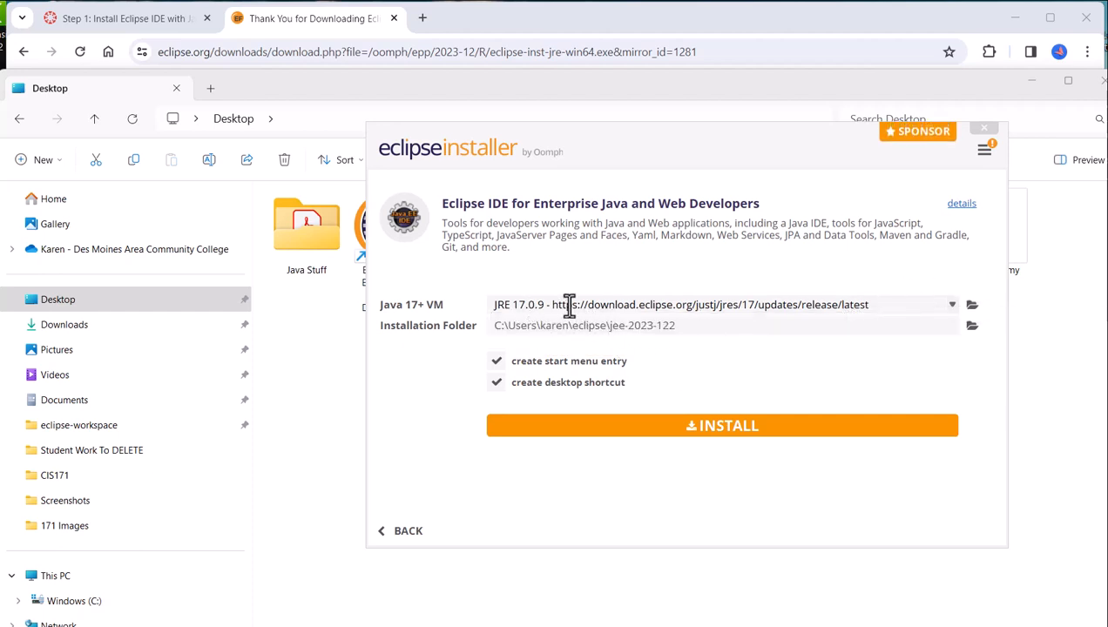
pyautogui.click(952, 307)
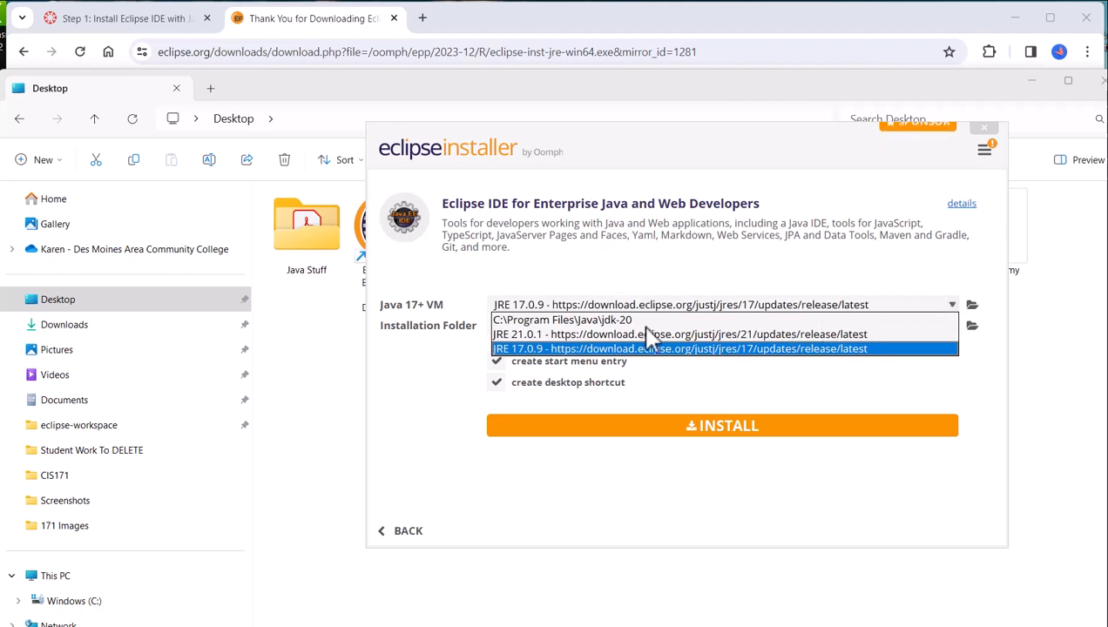
pyautogui.click(634, 320)
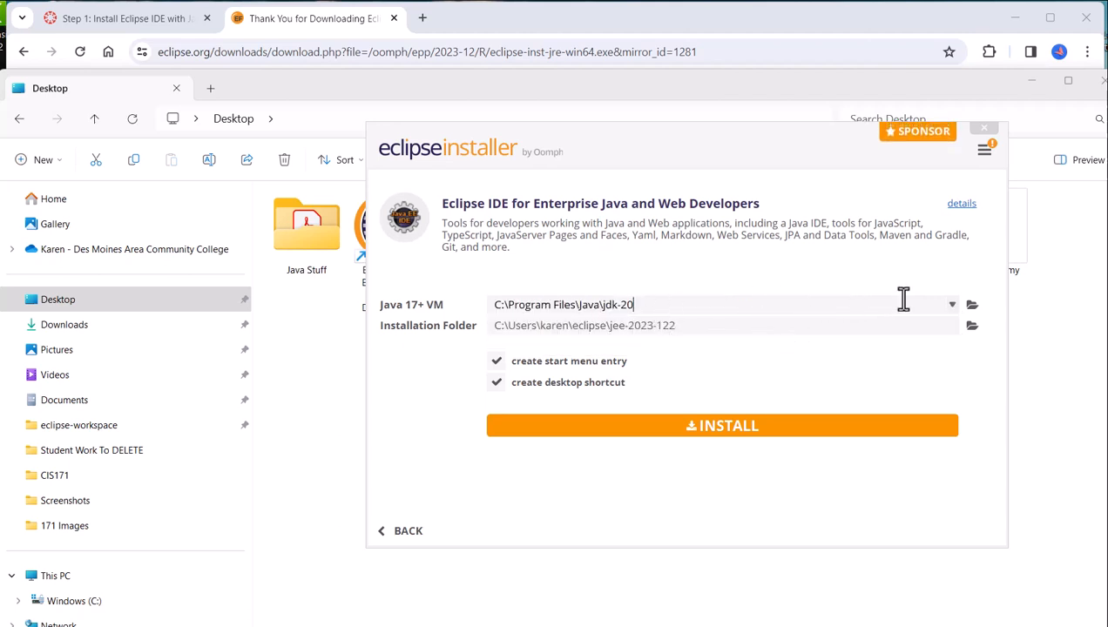
pyautogui.click(952, 307)
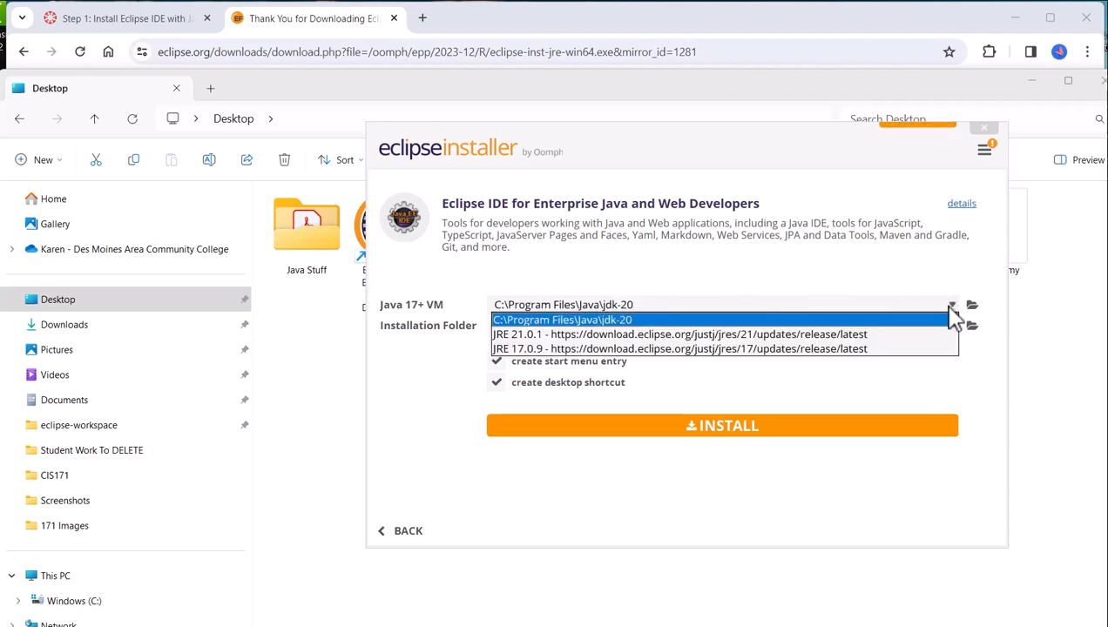
pyautogui.click(859, 350)
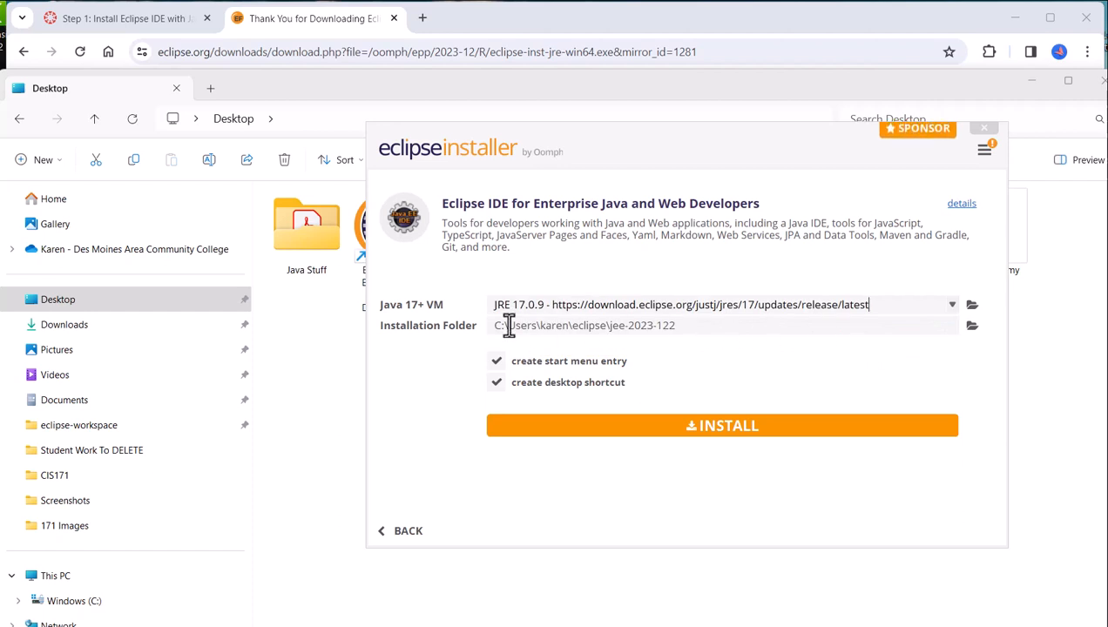
pyautogui.click(953, 306)
pyautogui.click(812, 336)
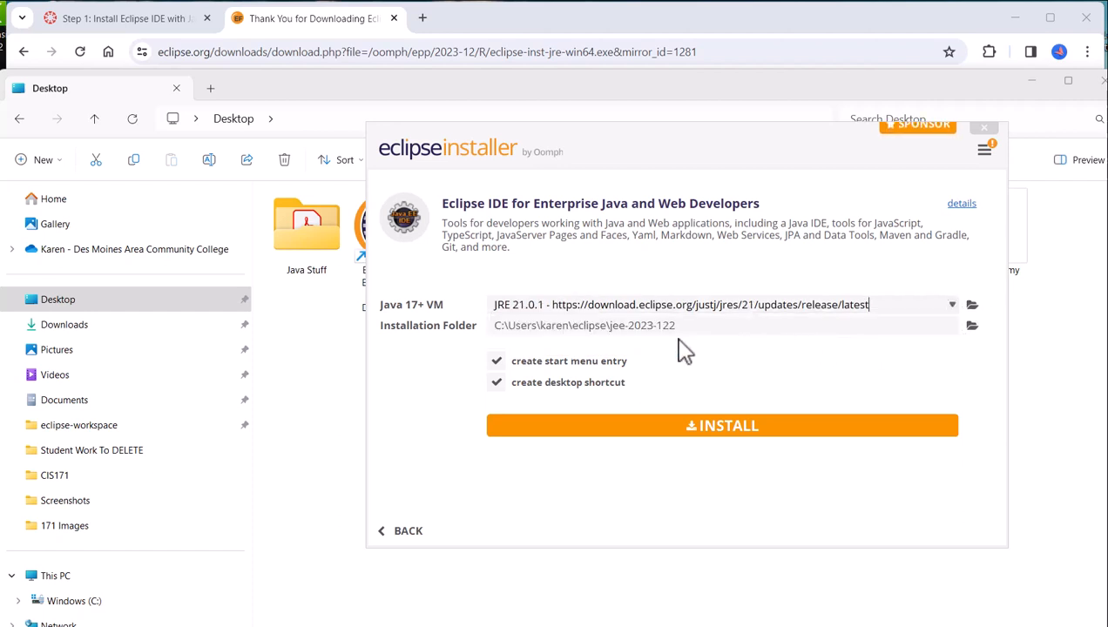
# Set the Java 17+ VM to JRE 17.0.9 and install the Enterprise Java and Web Developers package.
pyautogui.click(954, 308)
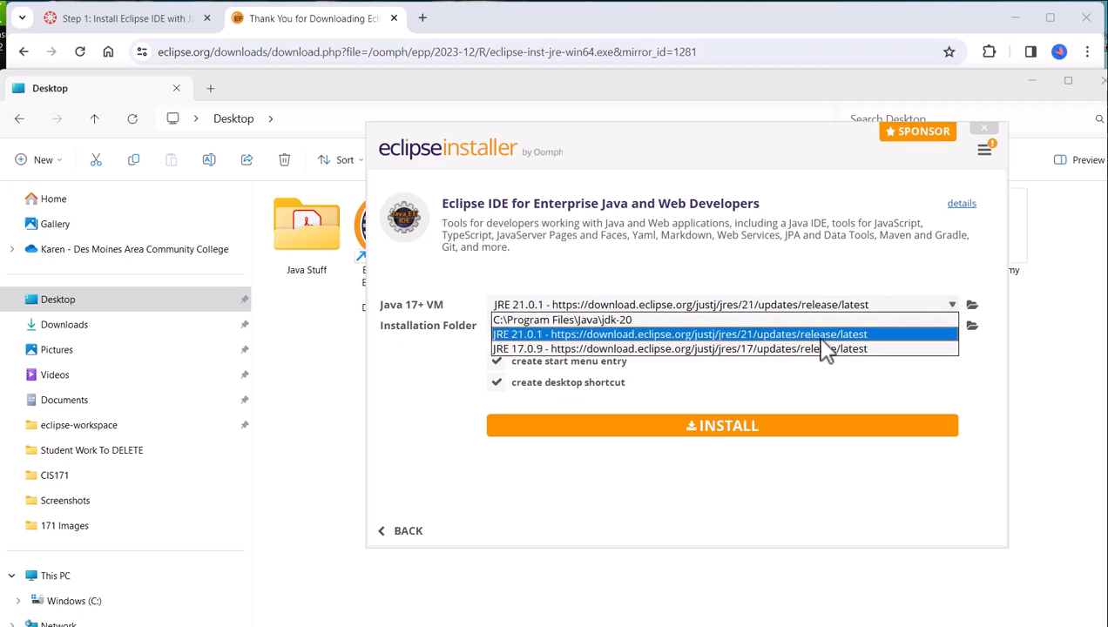
pyautogui.click(806, 351)
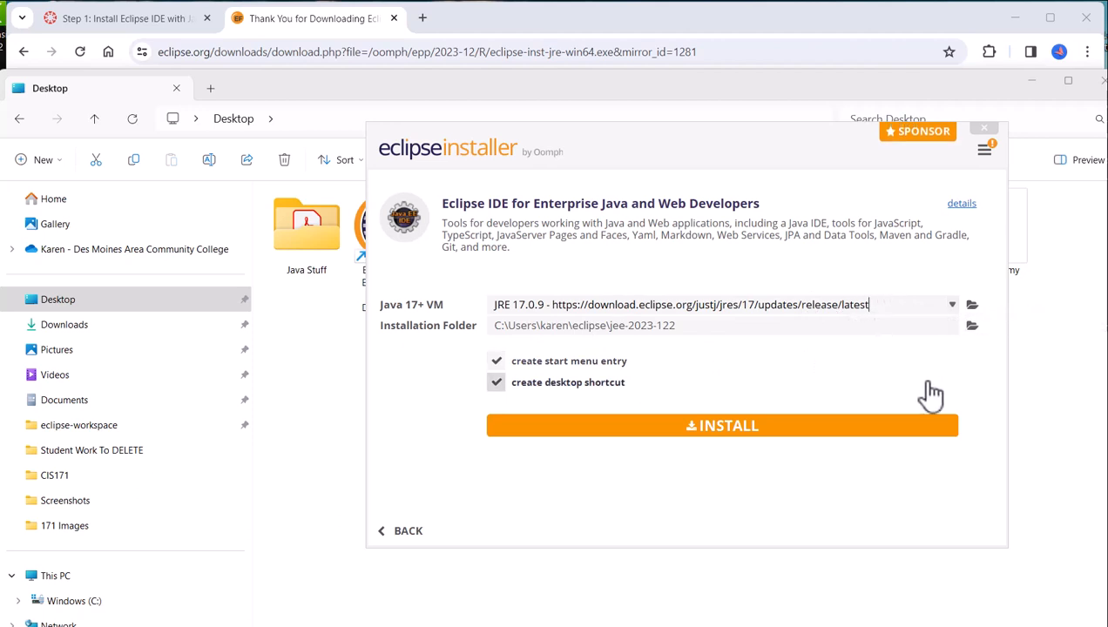
pyautogui.click(782, 437)
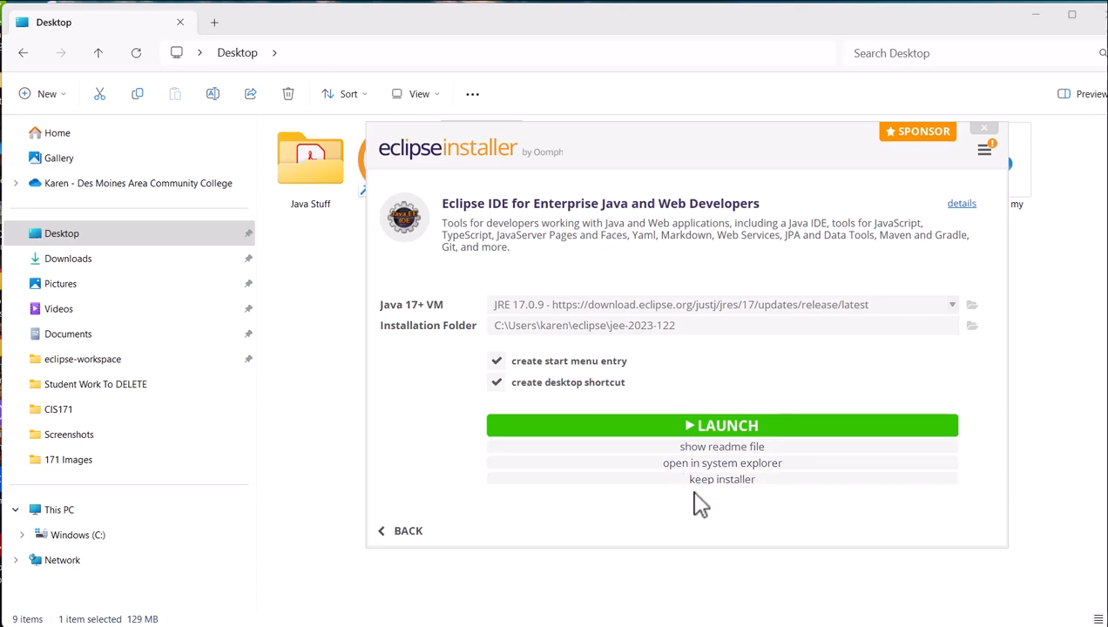
# Launch the installed Eclipse IDE with eclipse-workspace-Demo2 as the workspace directory and enlarge its window.
pyautogui.click(693, 429)
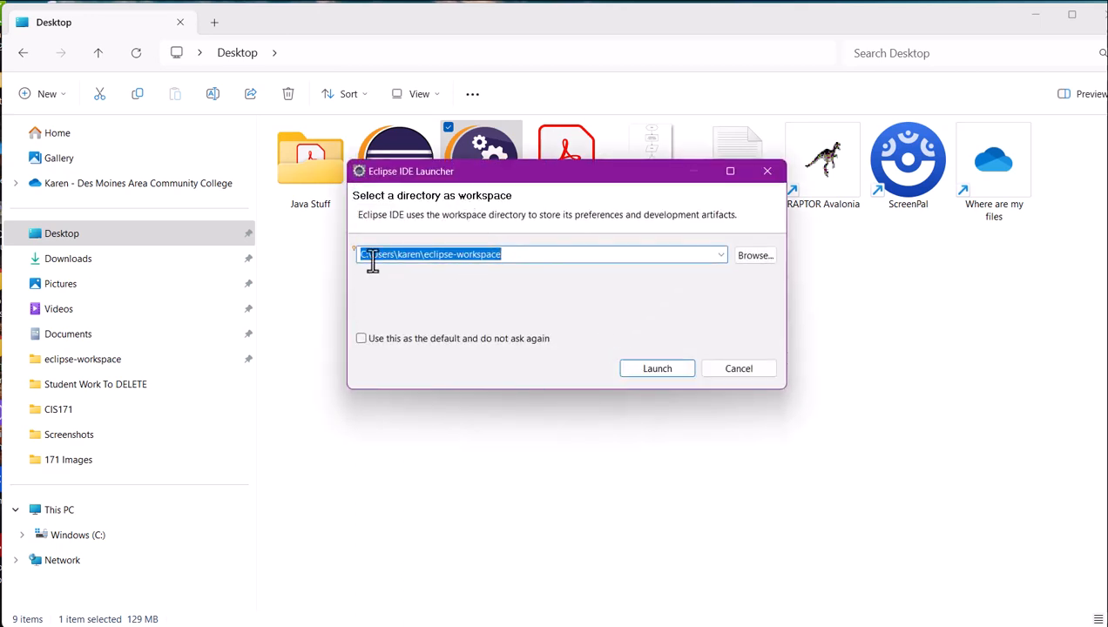
pyautogui.click(515, 254)
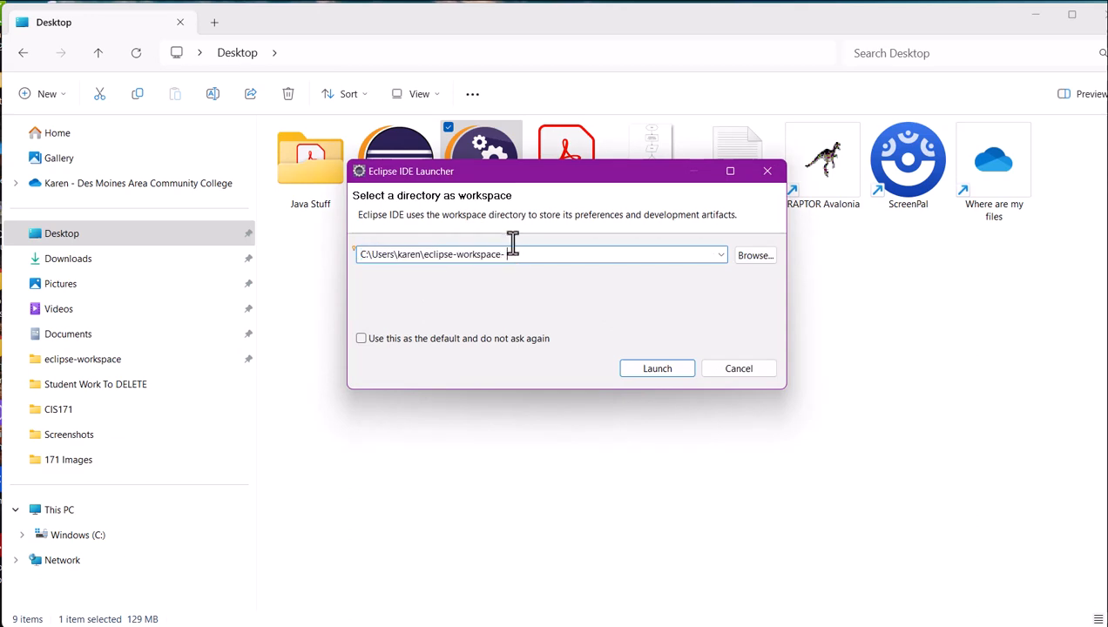
pyautogui.write('-Demo2')
pyautogui.click(685, 370)
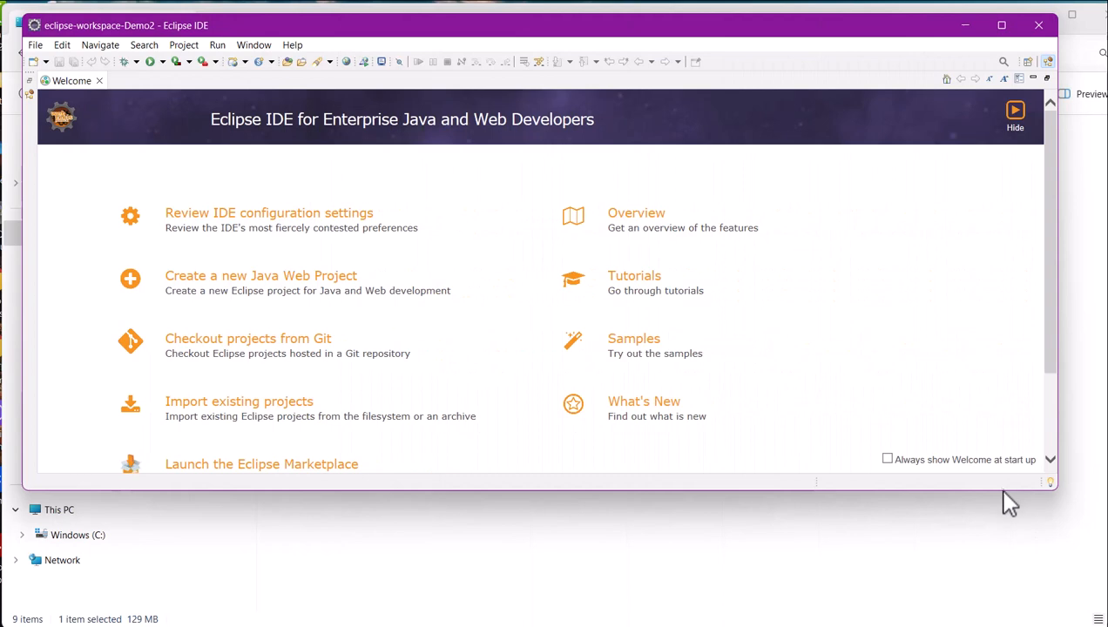
pyautogui.moveTo(1003, 491); pyautogui.dragTo(1098, 612)
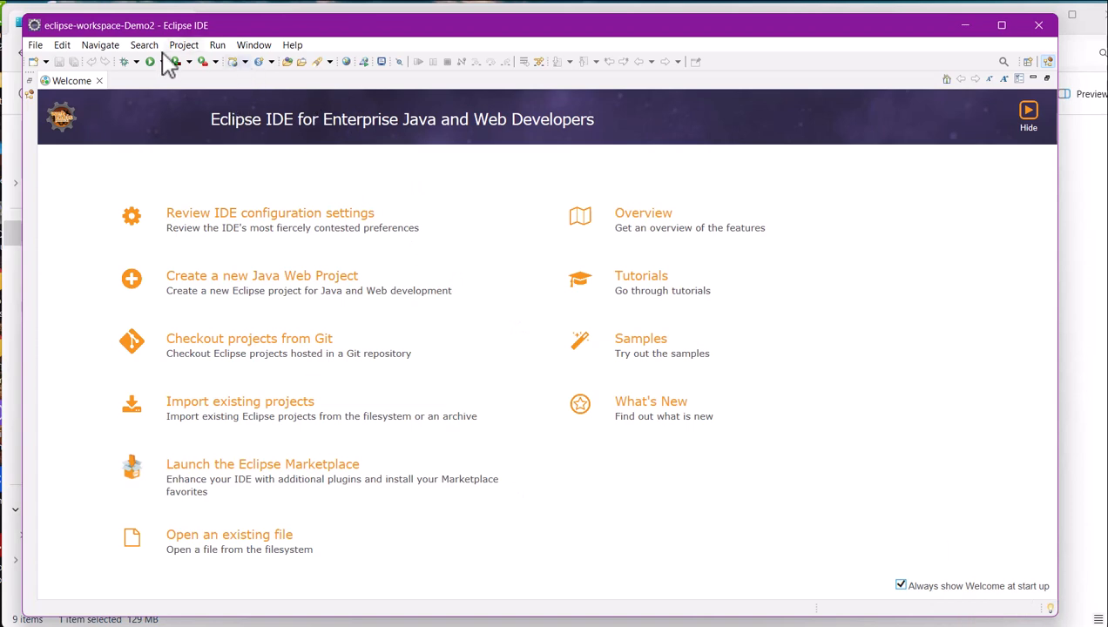
# Create a Java project named Demo3Install in the default location without a module-info.java file.
pyautogui.click(36, 46)
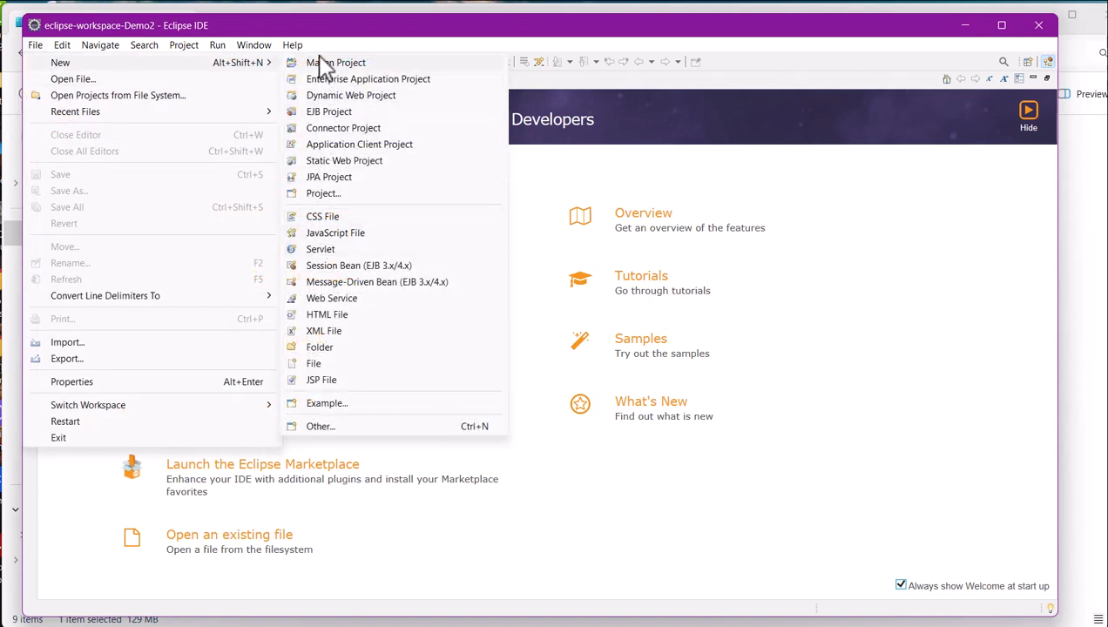
pyautogui.click(321, 194)
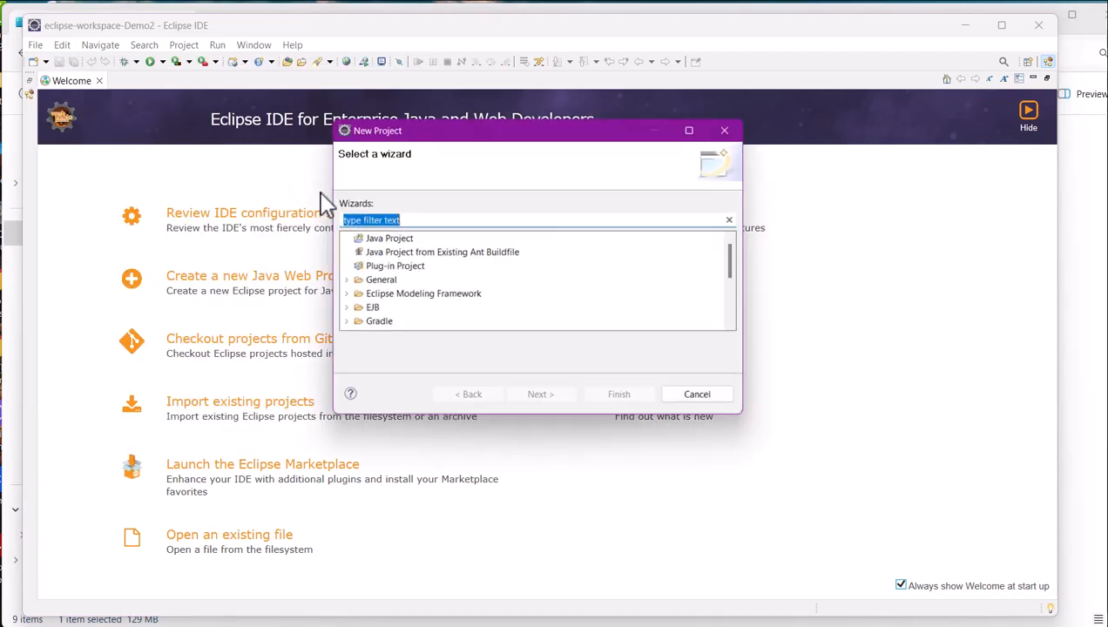
pyautogui.click(385, 239)
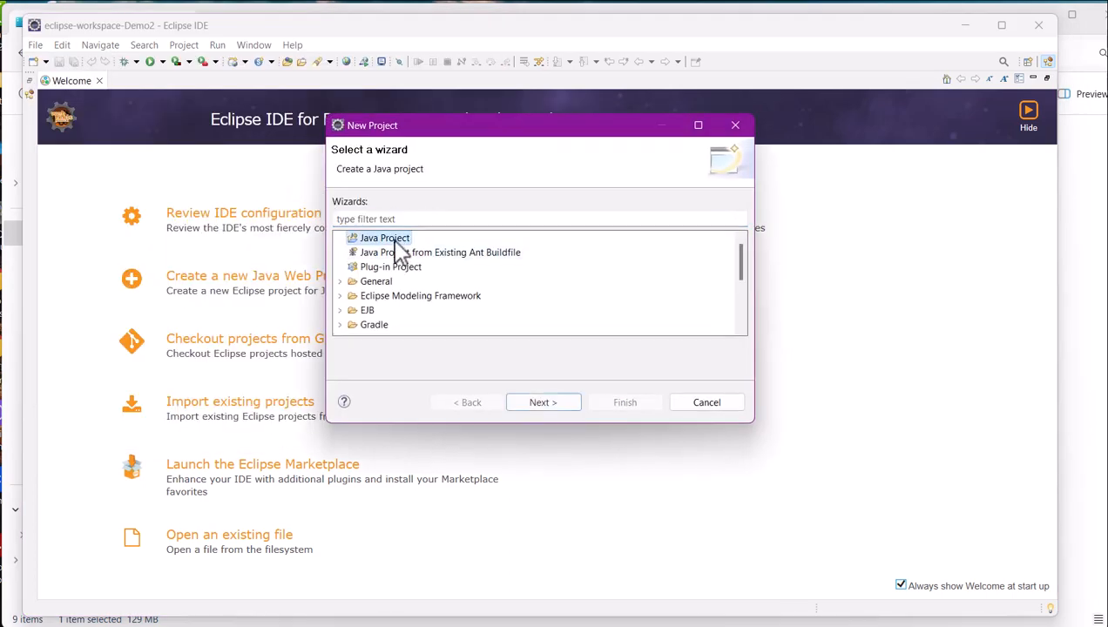
pyautogui.click(556, 405)
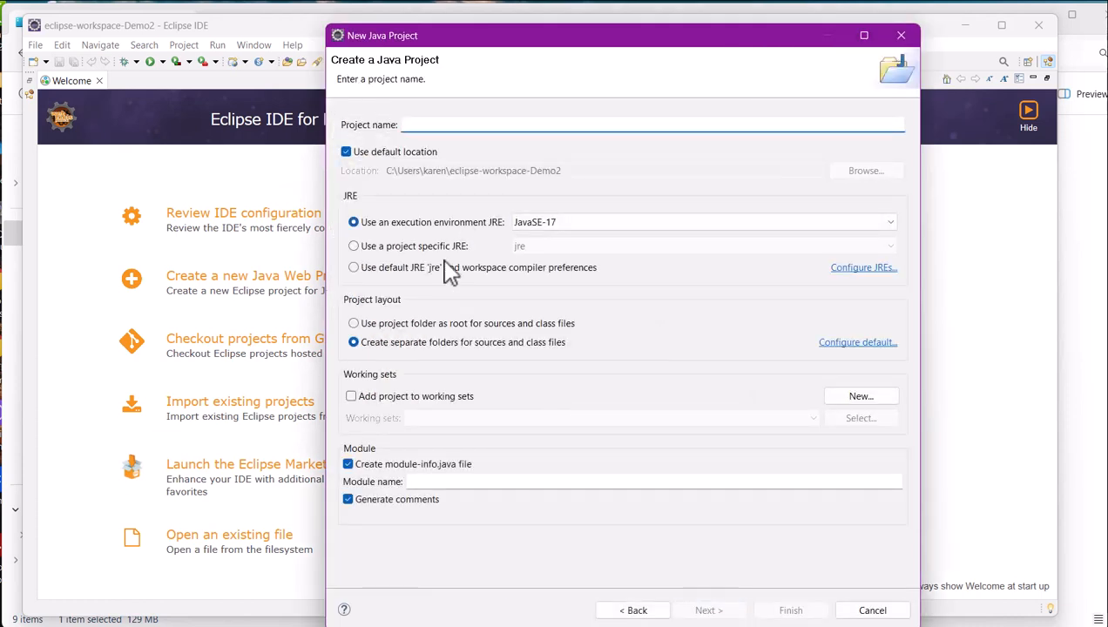
pyautogui.click(348, 465)
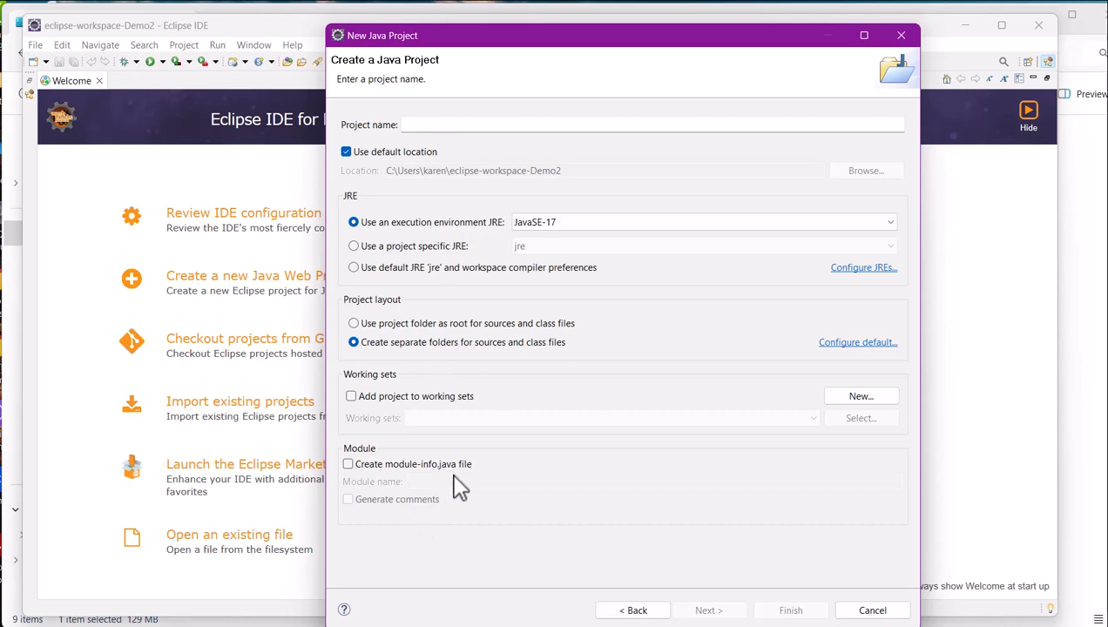
pyautogui.click(537, 124)
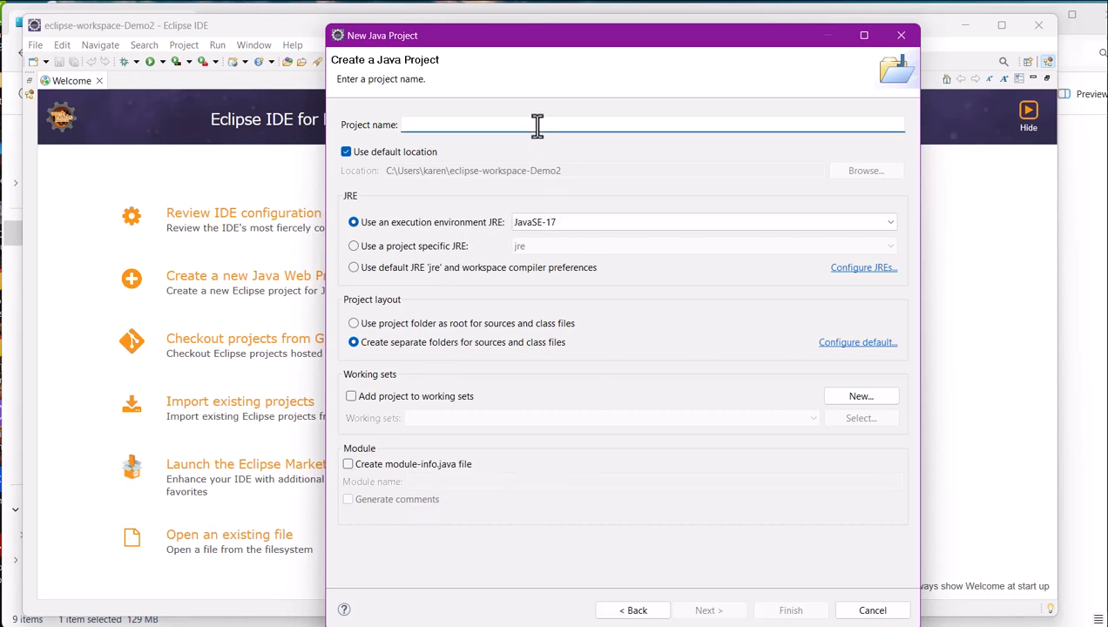
pyautogui.write('Dm')
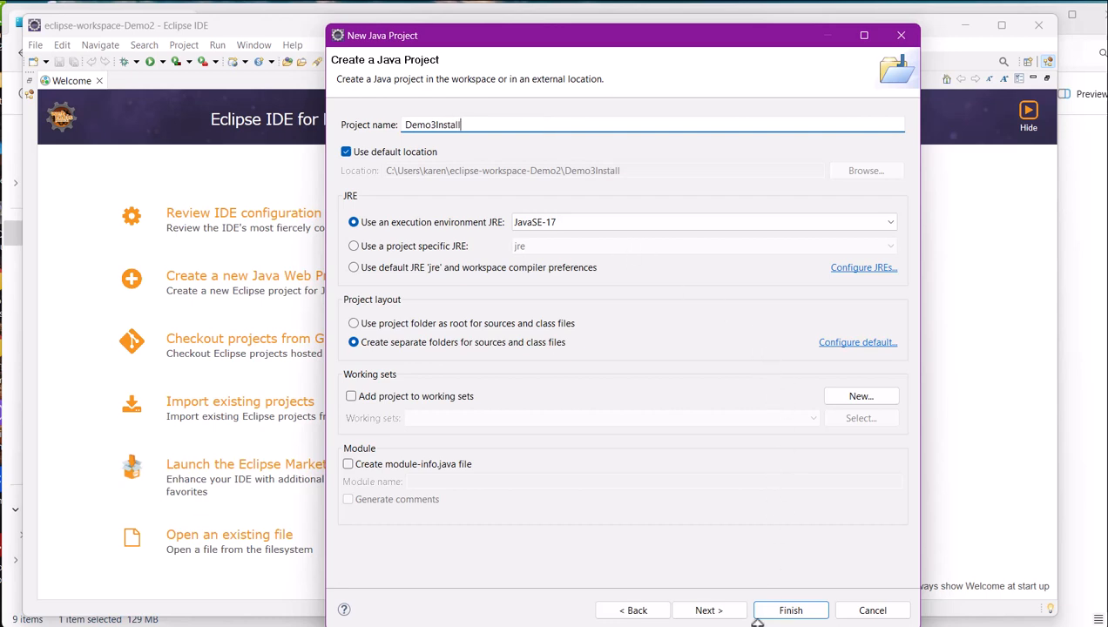
pyautogui.click(809, 615)
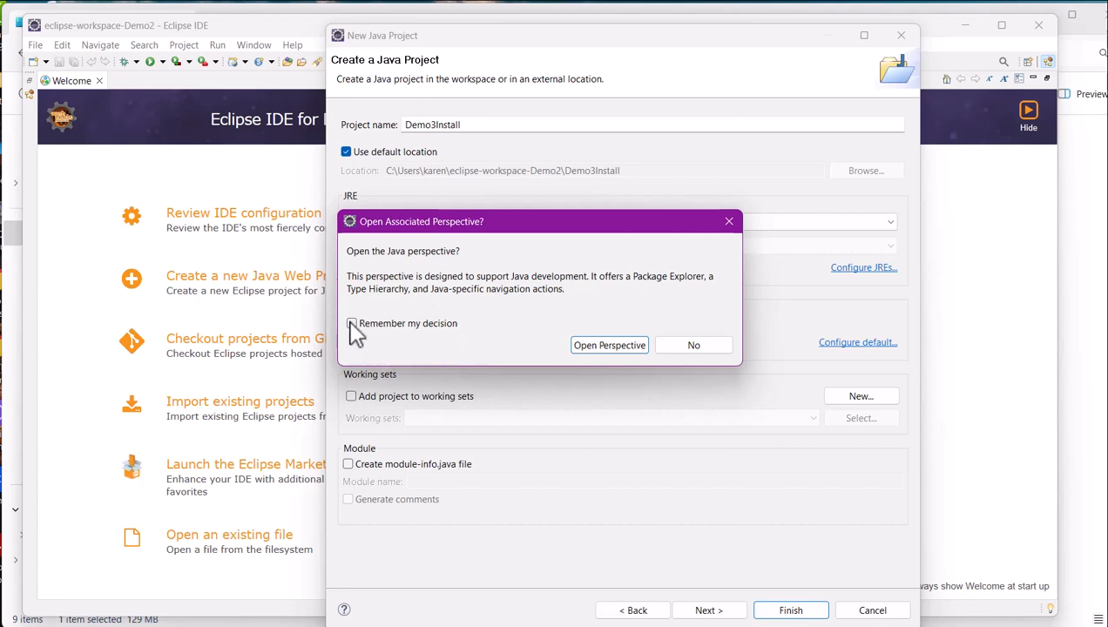
# Open the Java perspective with the decision remembered and hide the Welcome page.
pyautogui.click(352, 324)
pyautogui.click(617, 346)
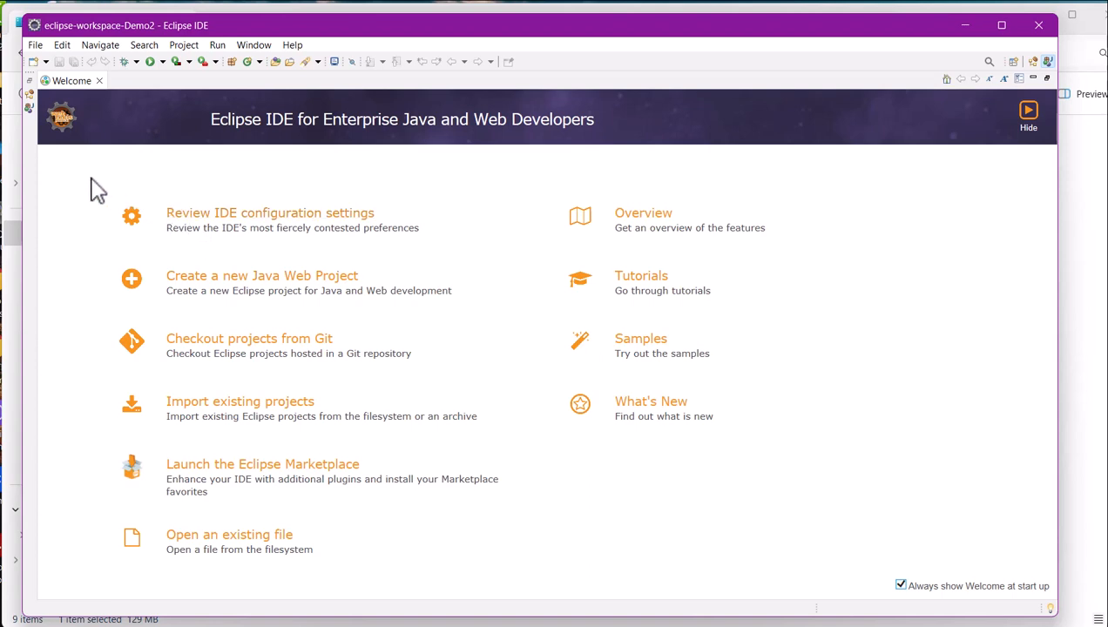
pyautogui.click(1029, 115)
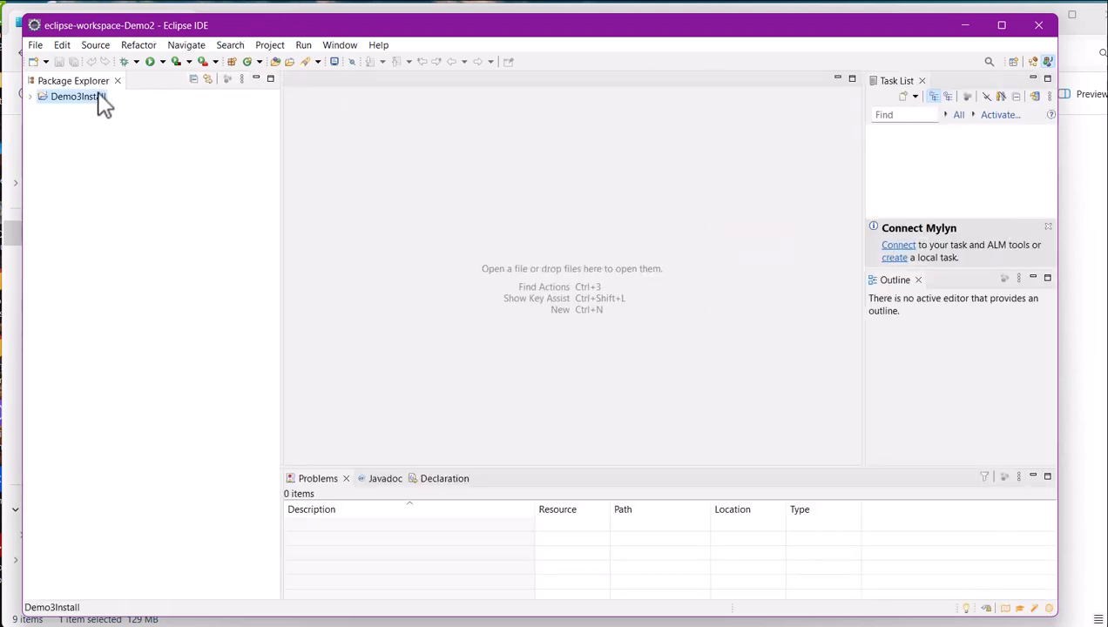
# Create a public class in Demo3Install named Demo plus the author's surname, including a public static void main method stub.
pyautogui.click(248, 64)
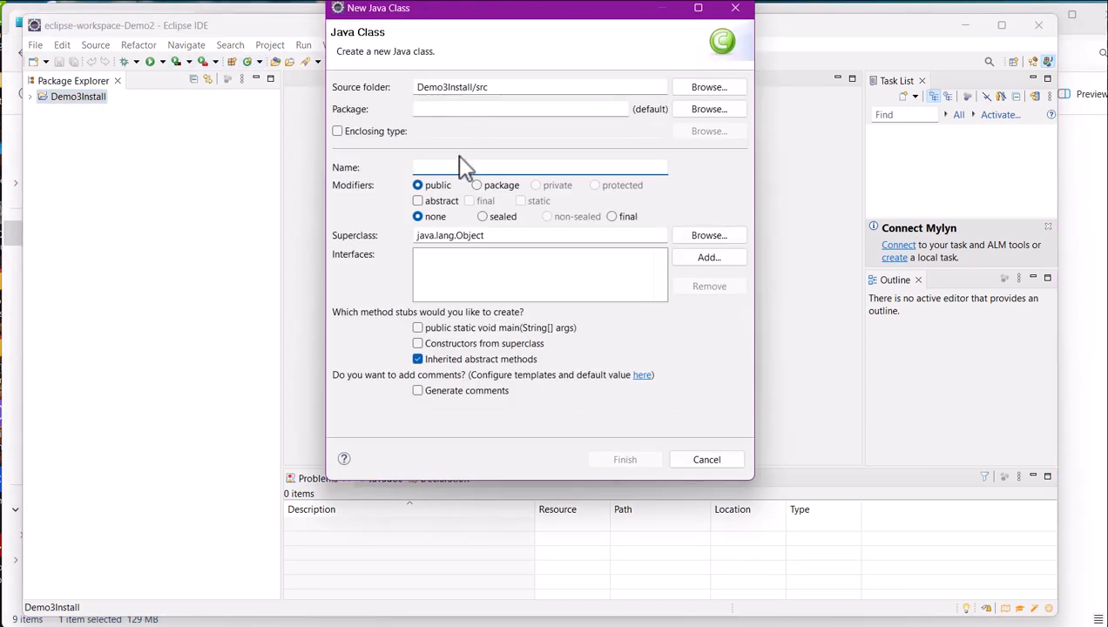
pyautogui.write('DemoOLoughlin')
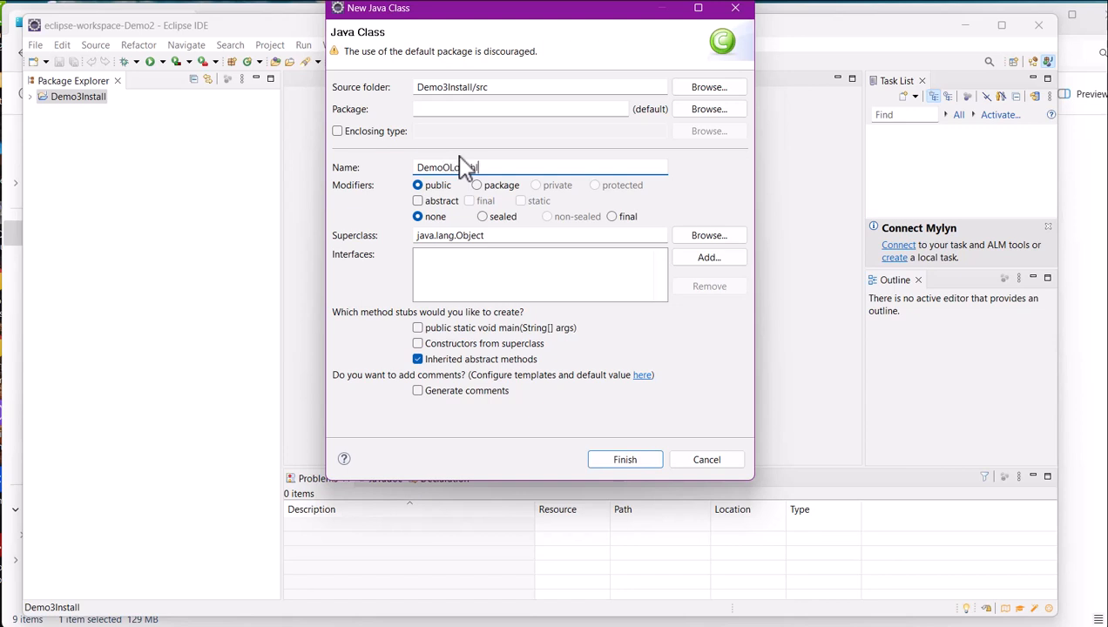
pyautogui.click(418, 327)
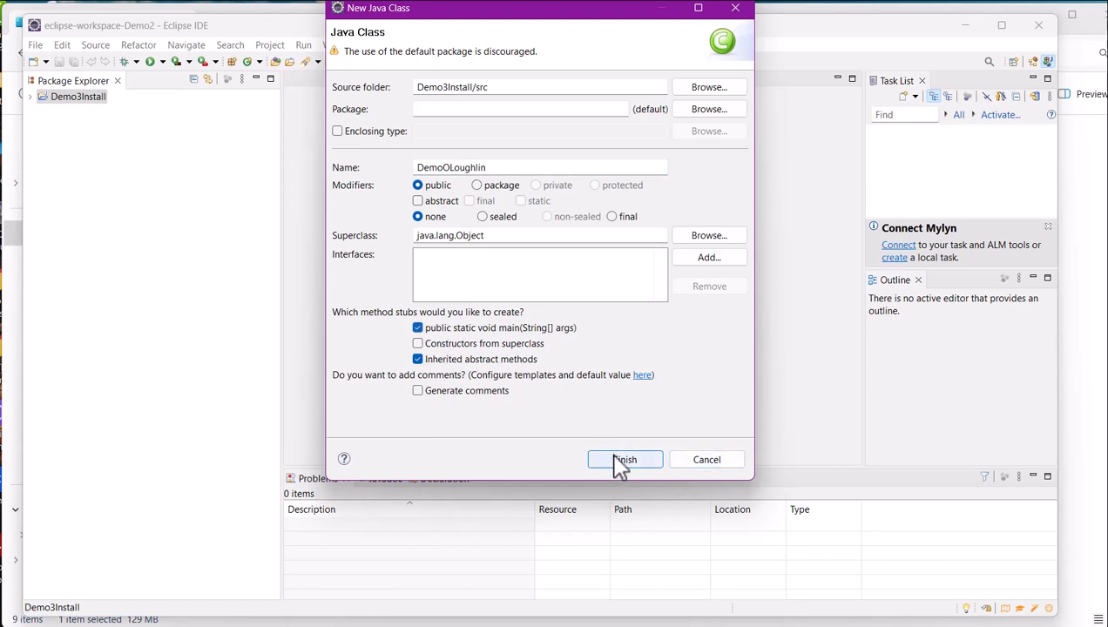
pyautogui.click(620, 463)
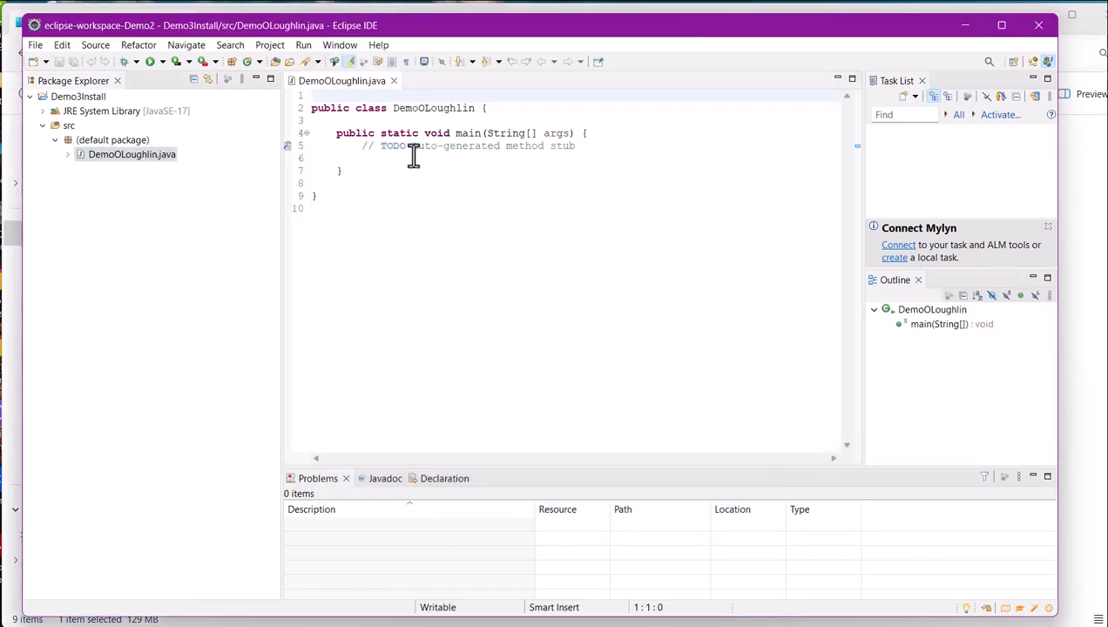
# Write a System.out print statement with the text "Hello " under the TODO comment in the main method.
pyautogui.click(413, 157)
pyautogui.press('Tab')
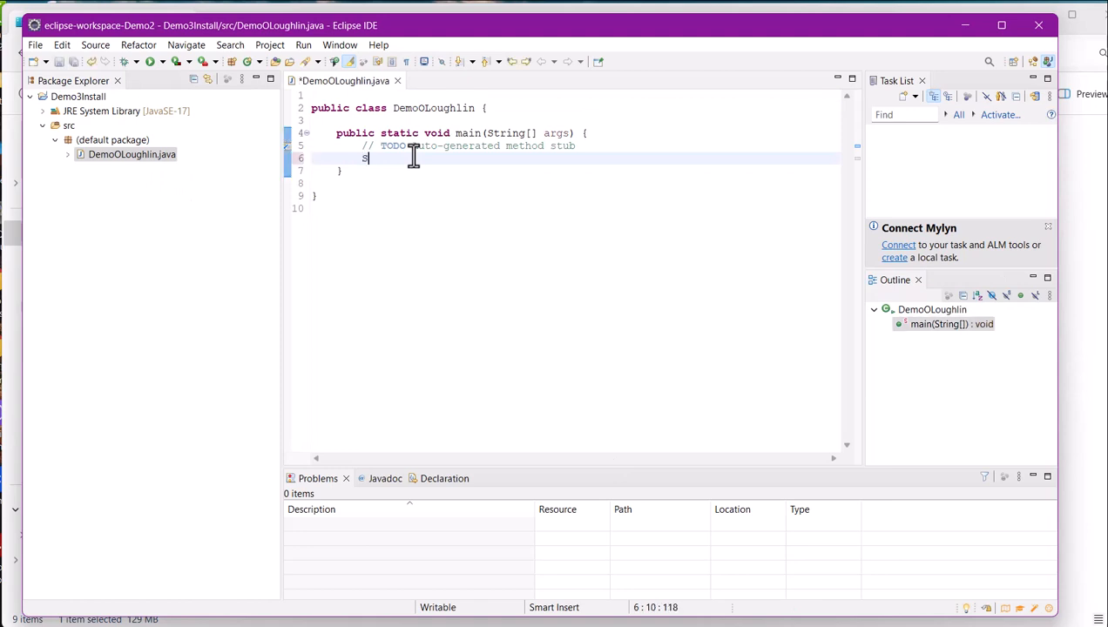
pyautogui.write('System.out.prtinln("Hello ");')
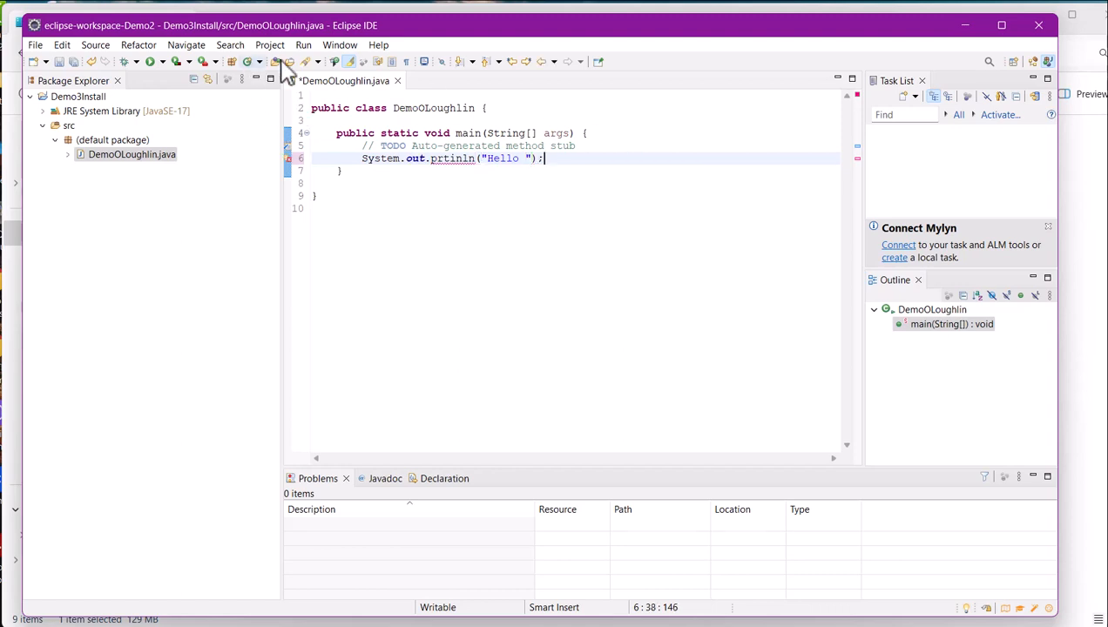
# Try to run the class with resources always saved before launching, and cancel the launch at the workspace errors.
pyautogui.click(303, 45)
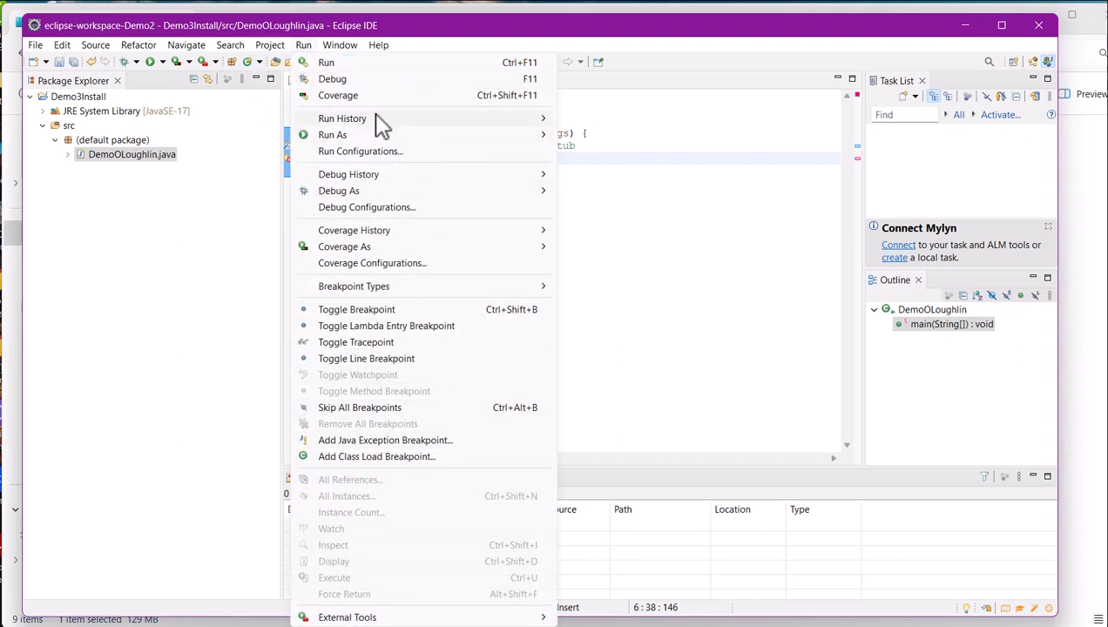
pyautogui.click(357, 62)
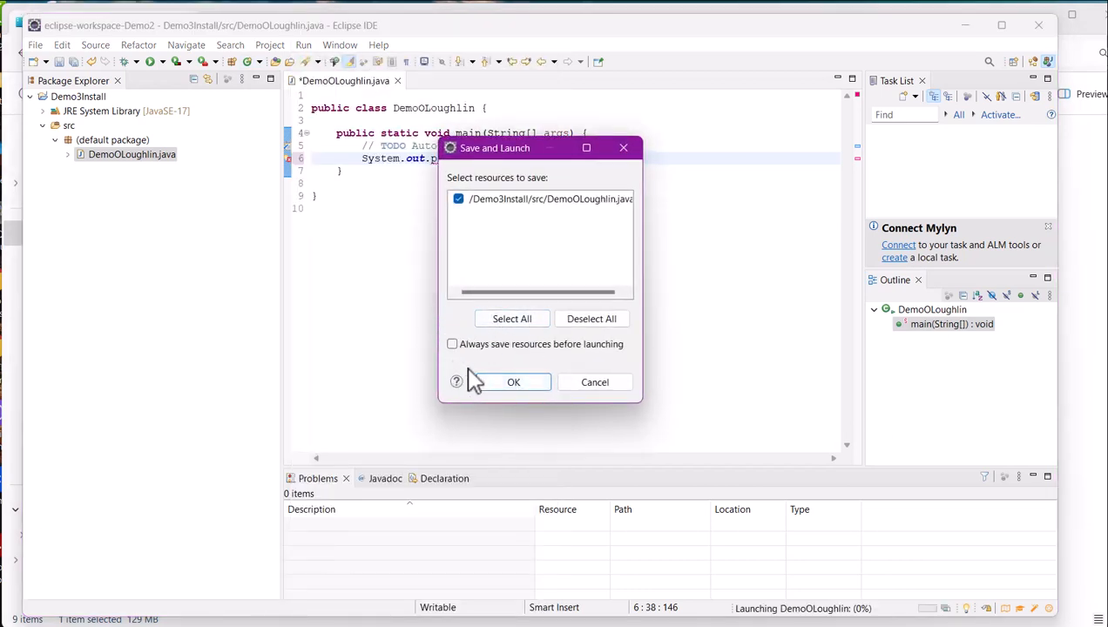
pyautogui.click(451, 345)
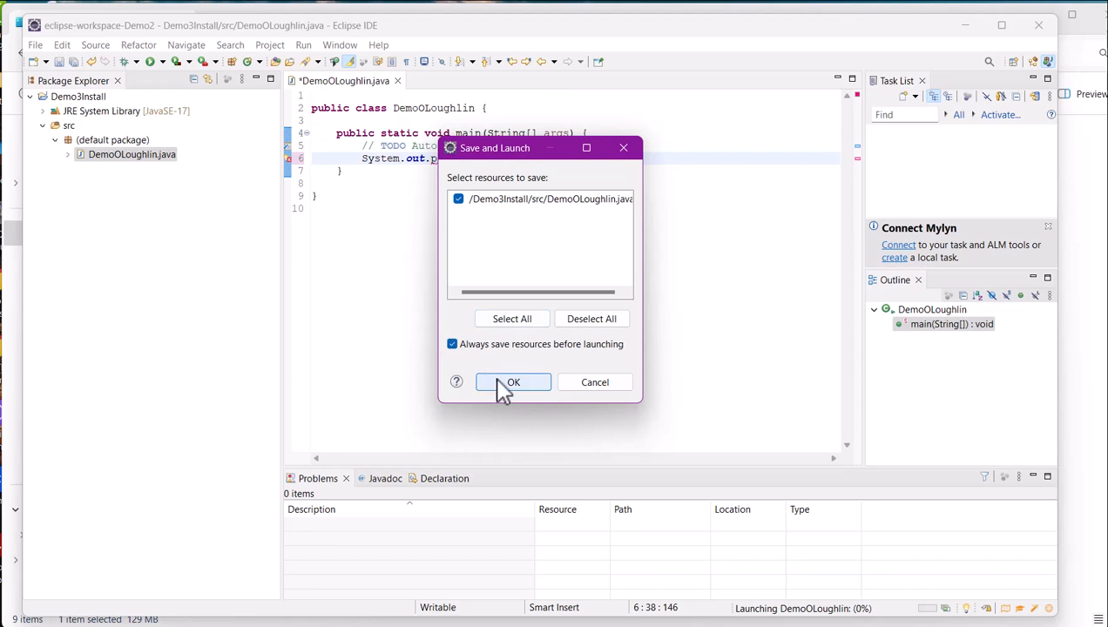
pyautogui.click(501, 386)
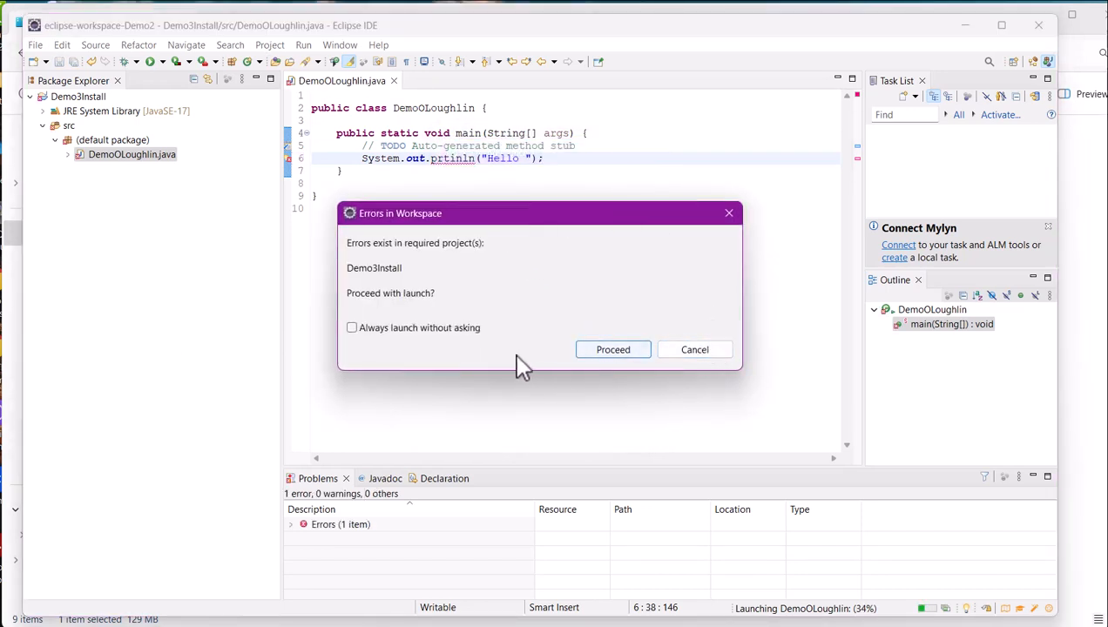
pyautogui.click(694, 351)
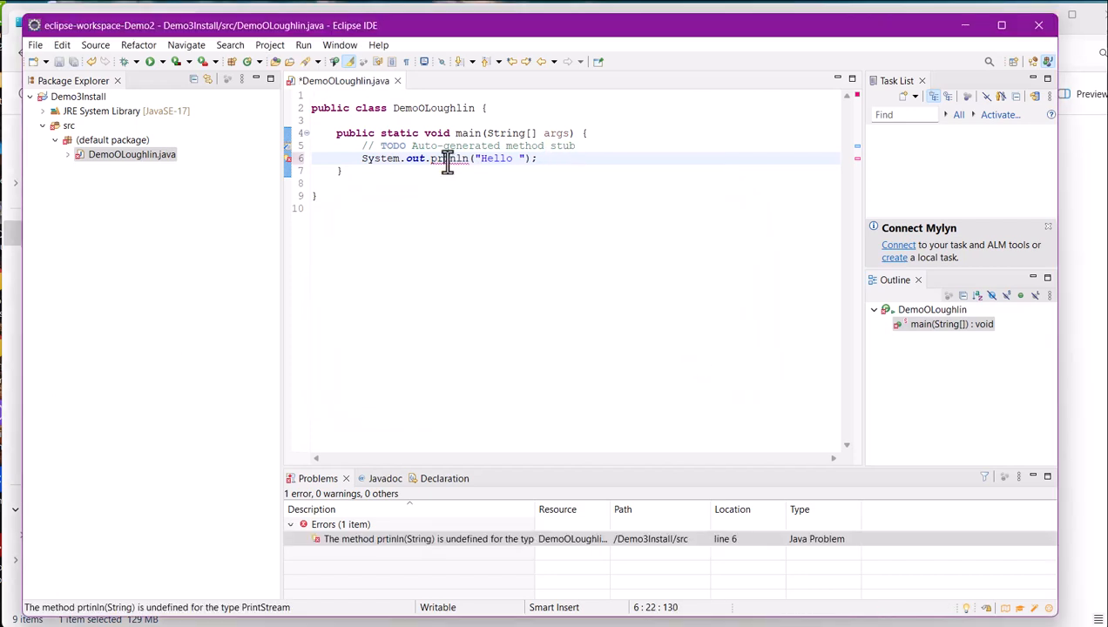
# Correct the misspelled method name in the print statement to println and run the class.
pyautogui.write('in')
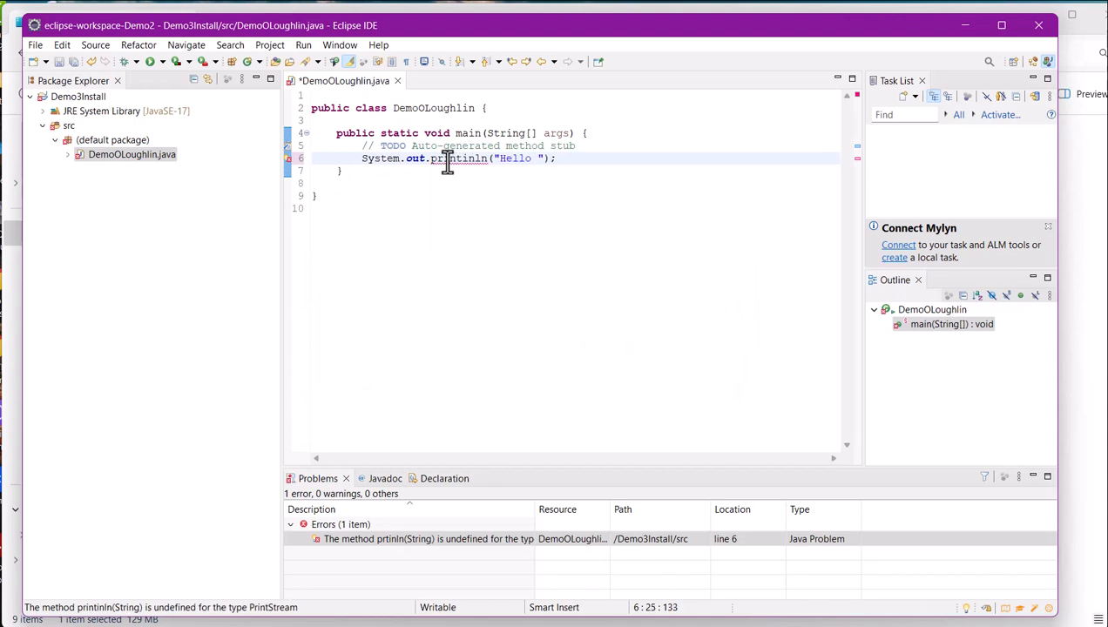
pyautogui.press('BackSpace')
pyautogui.press('BackSpace')
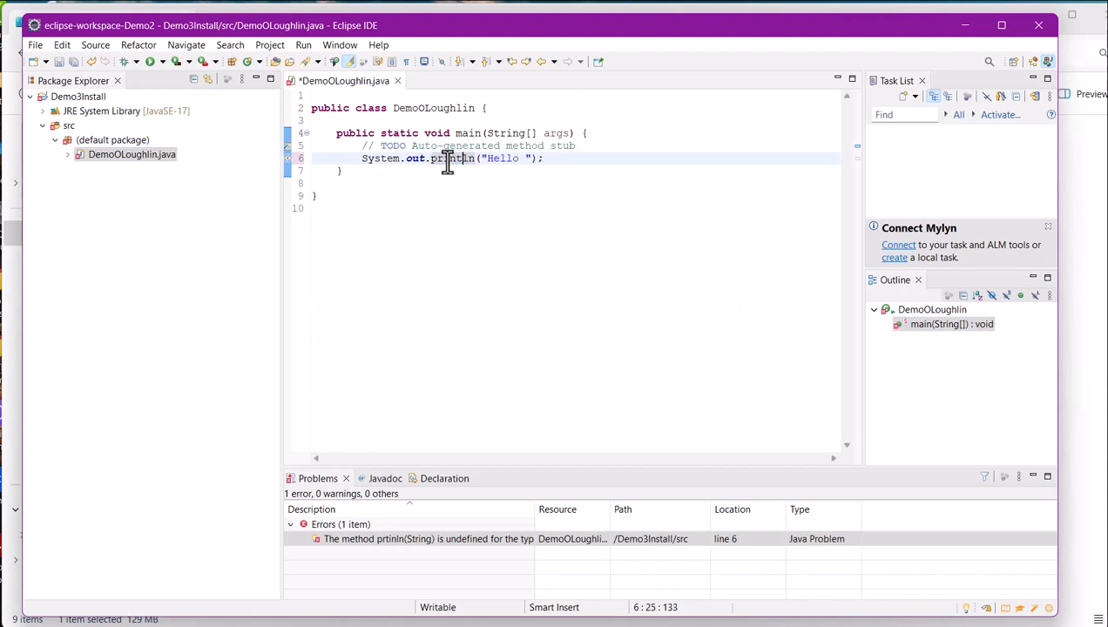
pyautogui.click(149, 61)
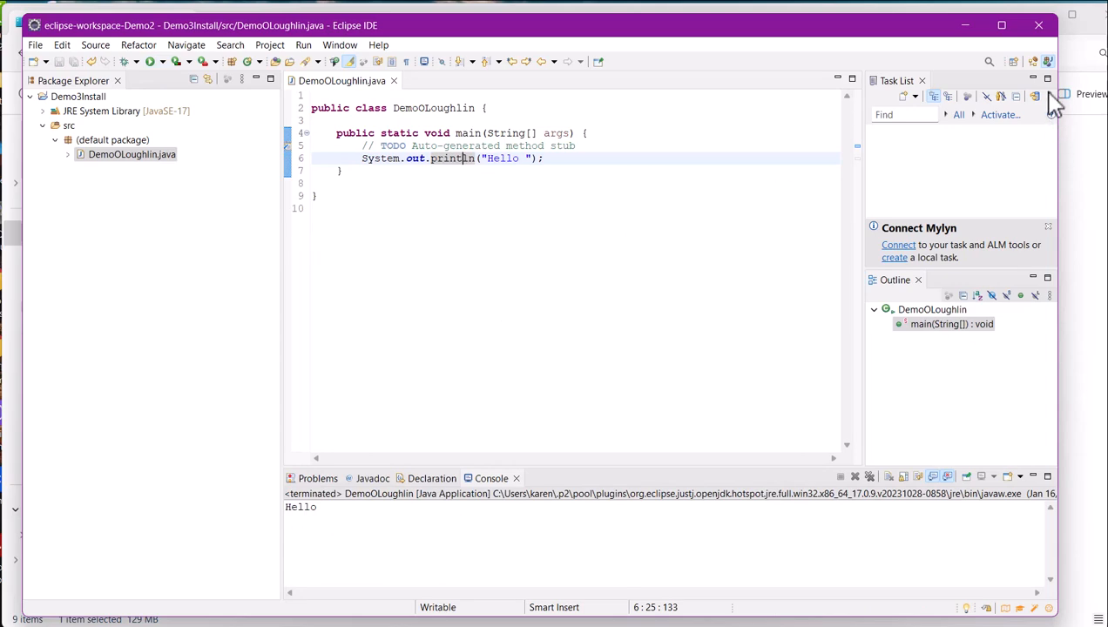
# Close Eclipse and the Desktop folder window.
pyautogui.click(1039, 27)
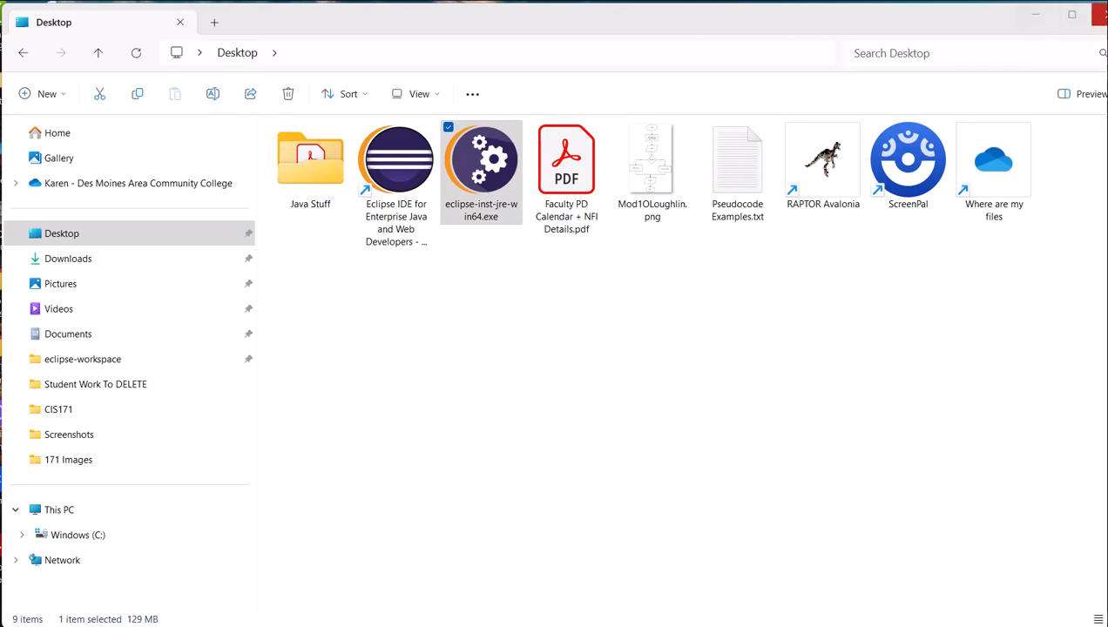
pyautogui.click(1099, 14)
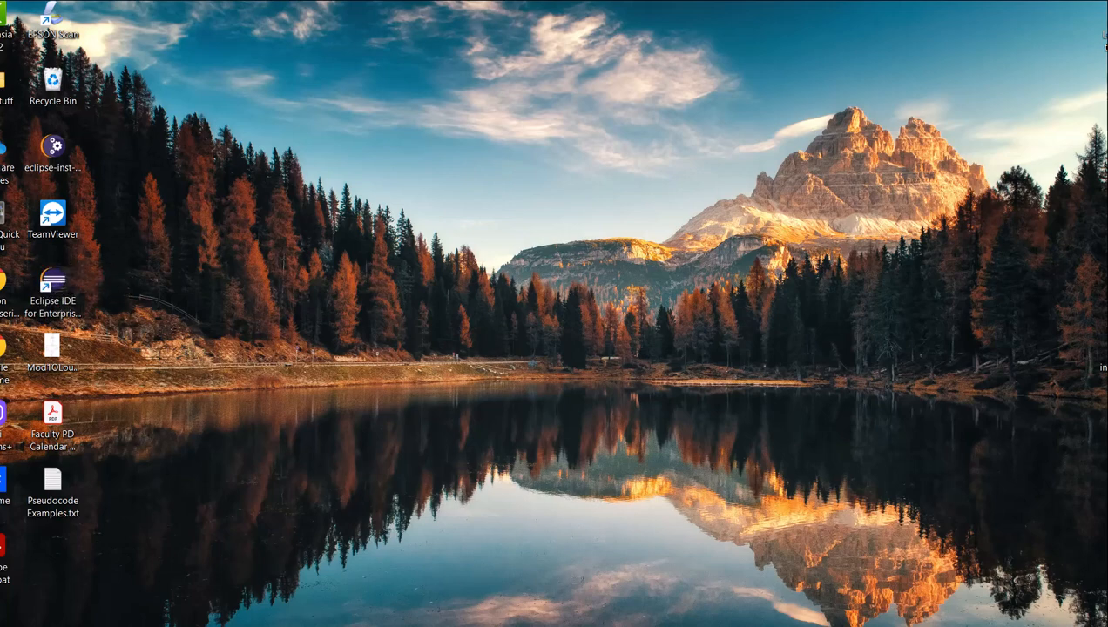
# Switch to File Explorer and open the eclipse folder inside the user's profile folder under Users on Windows (C:).
pyautogui.press('super+e')
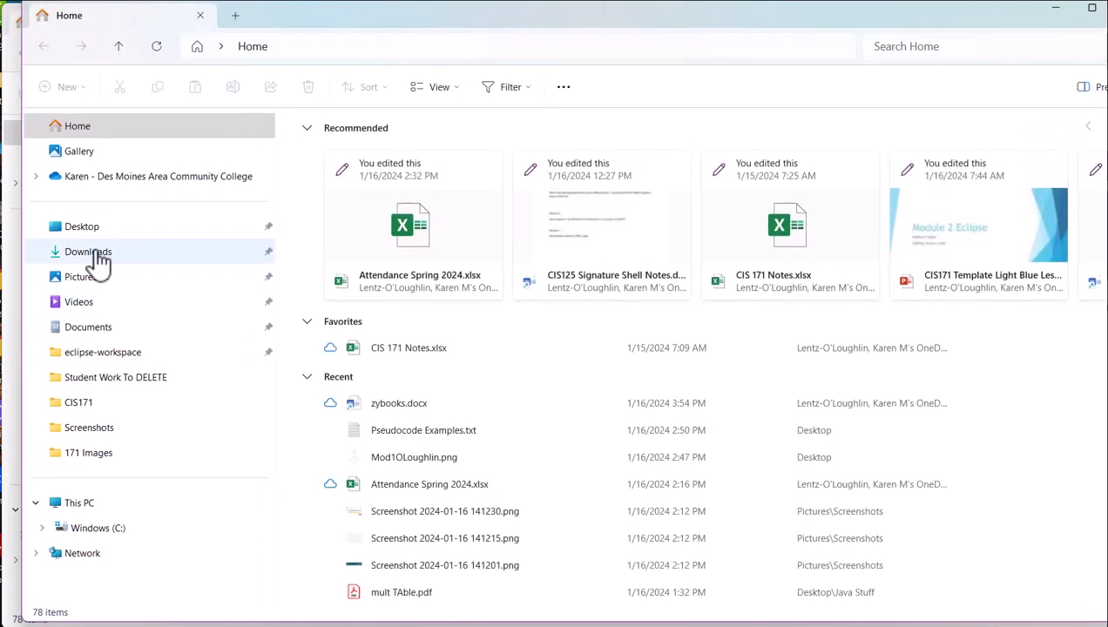
pyautogui.click(65, 530)
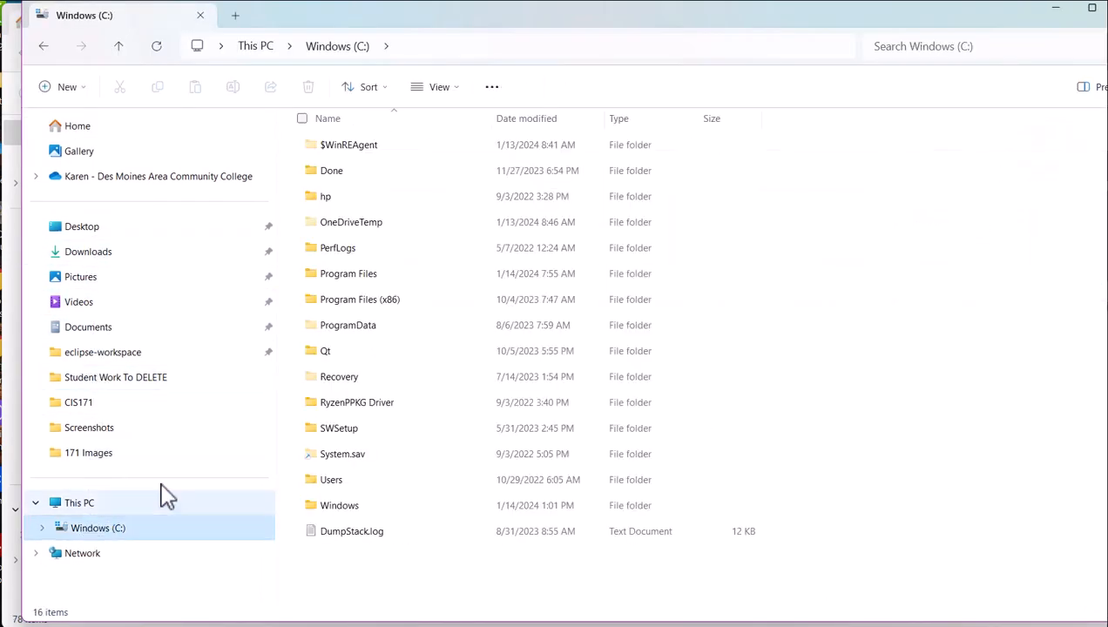
pyautogui.doubleClick(300, 482)
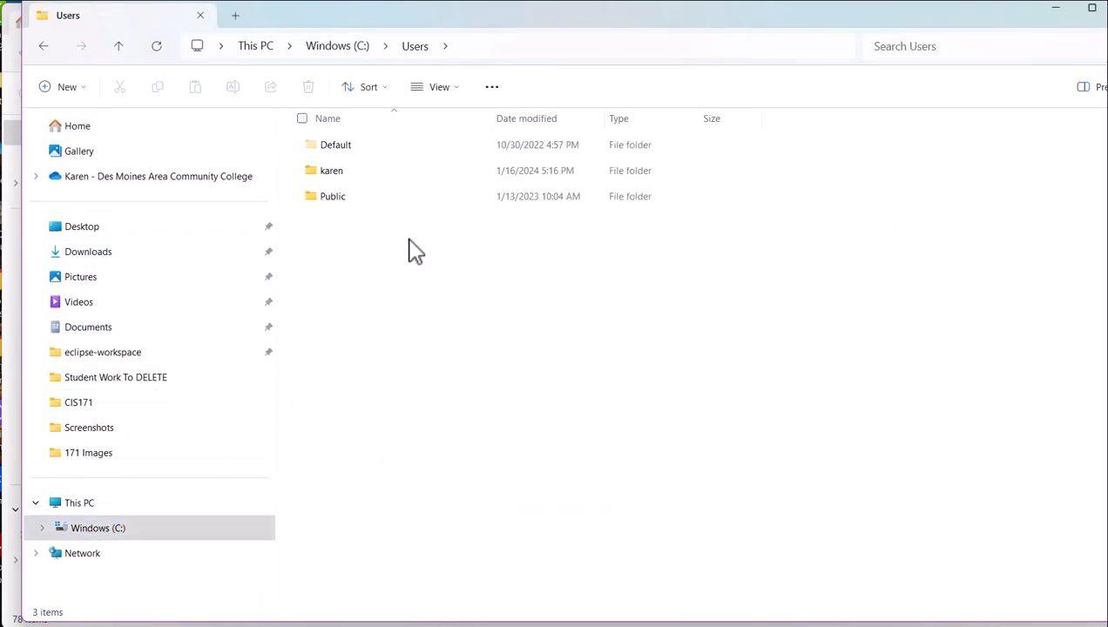
pyautogui.doubleClick(352, 183)
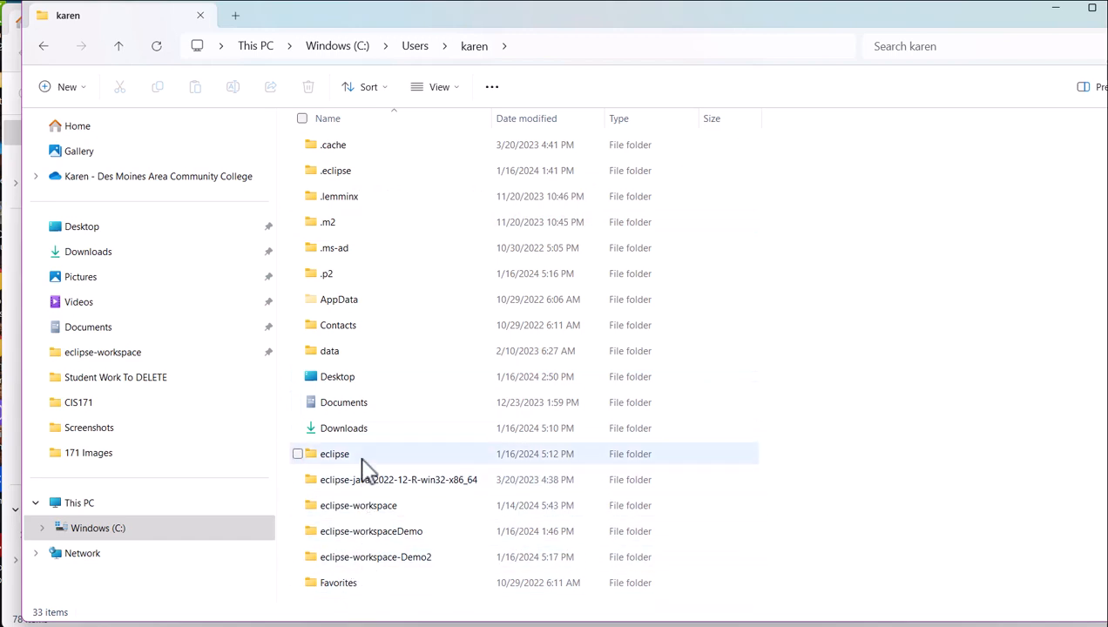
pyautogui.doubleClick(331, 454)
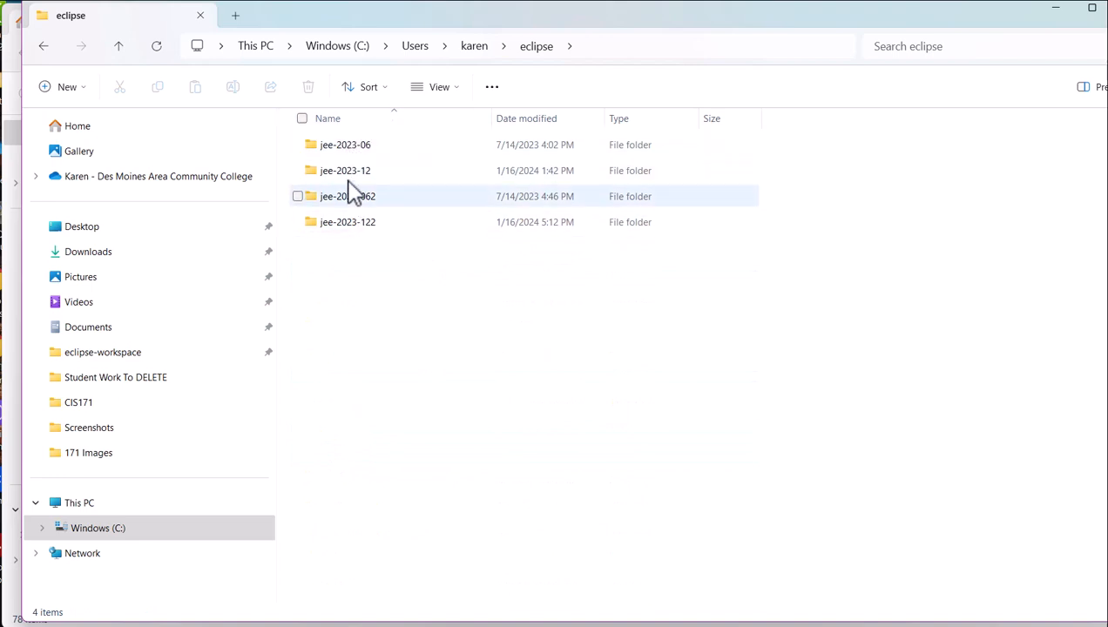
# Look inside the eclipse subfolder of jee-2023-06 for the Eclipse application file, and return to the parent eclipse folder.
pyautogui.doubleClick(351, 148)
pyautogui.doubleClick(351, 148)
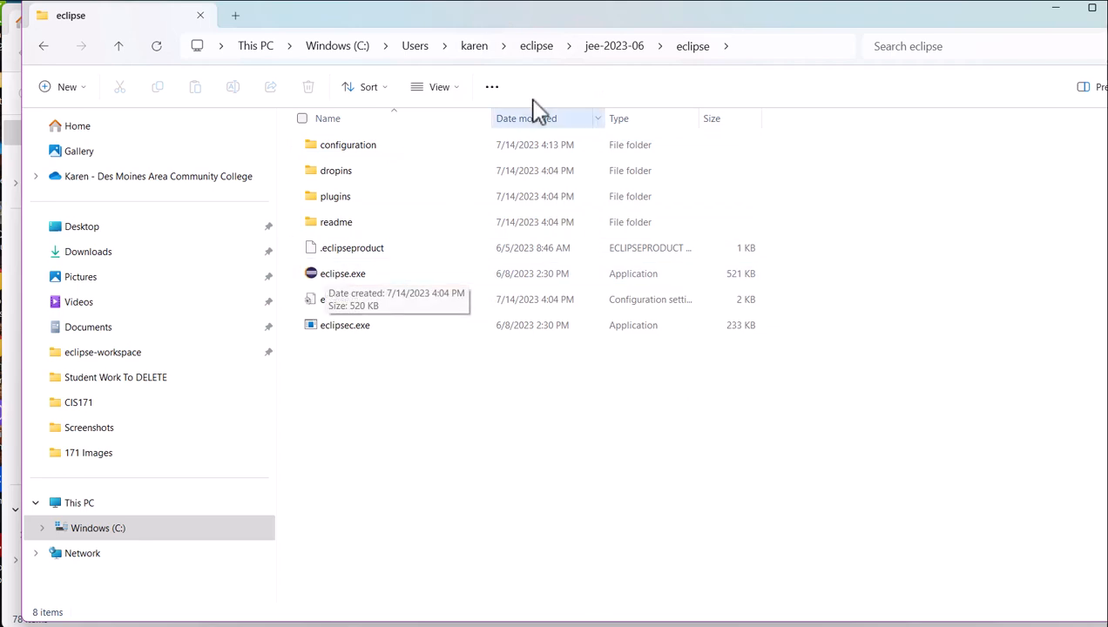
pyautogui.click(537, 49)
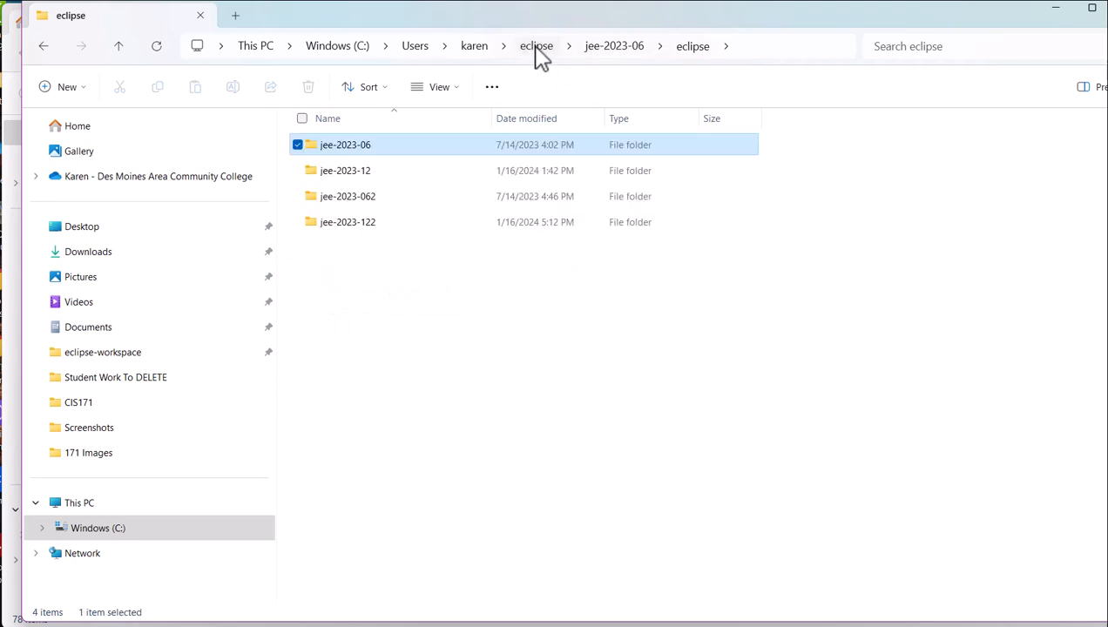